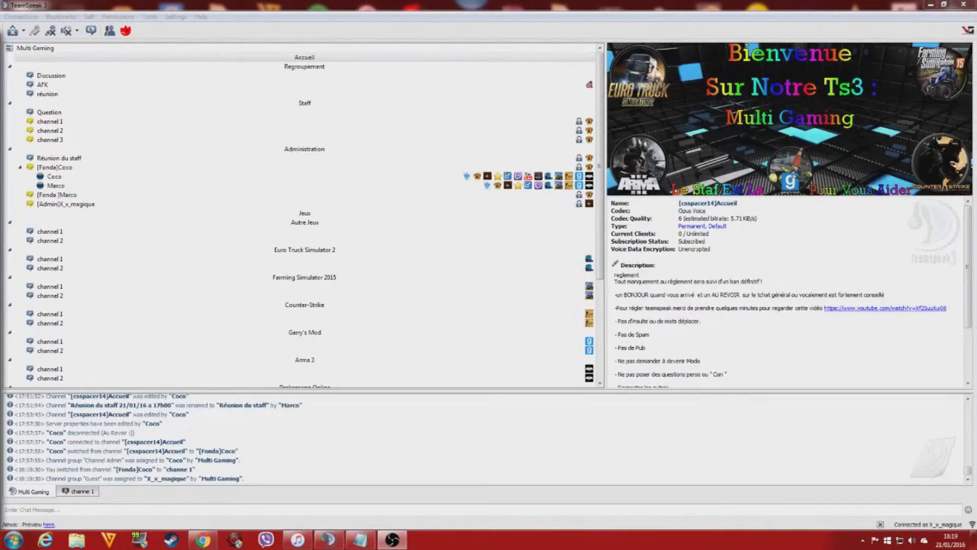
Minimize the TeamSpeak client, switch to Chrome and open the Downloads page of the TeamSpeak website
{"action": "left_click", "coordinate": [931, 7]}
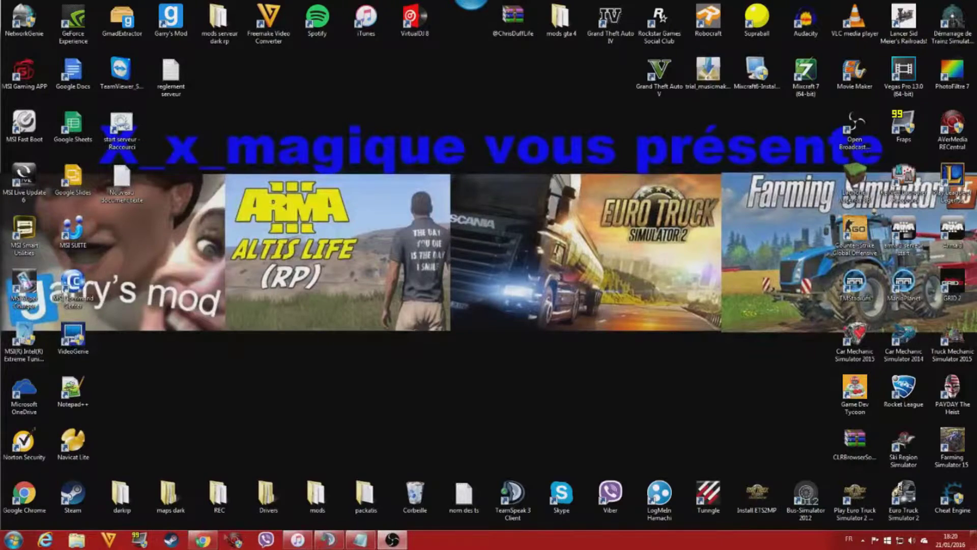
{"action": "mouse_move", "coordinate": [327, 541]}
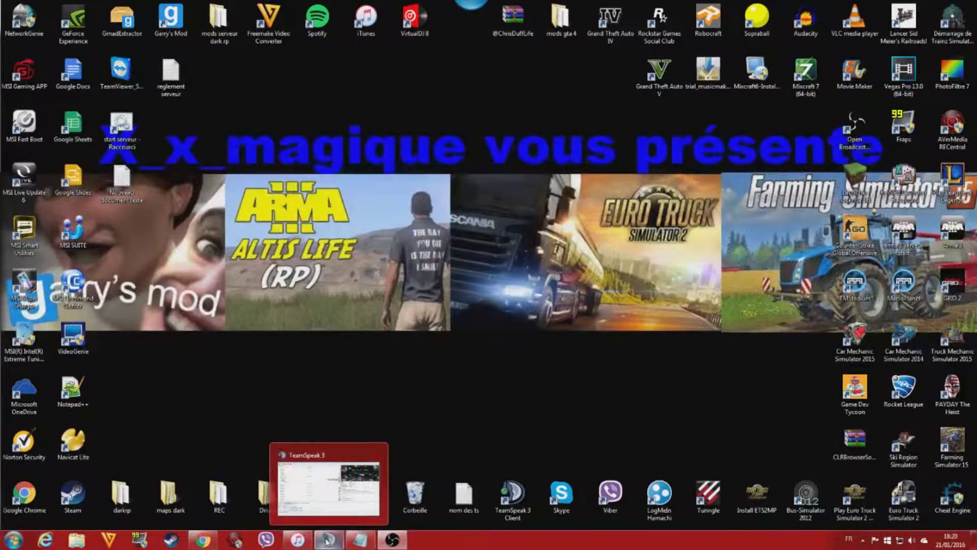
{"action": "left_click", "coordinate": [211, 542]}
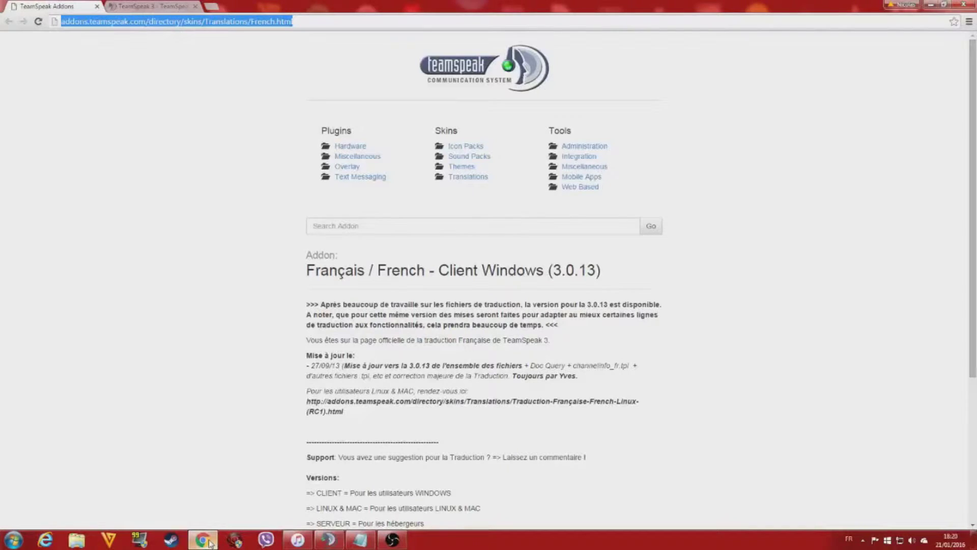
{"action": "left_click", "coordinate": [132, 5]}
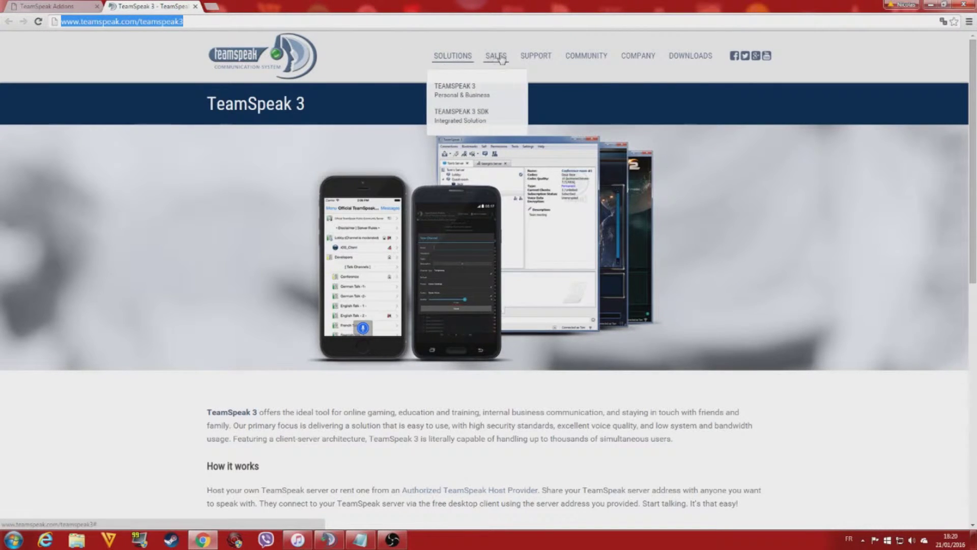
{"action": "left_click", "coordinate": [683, 59]}
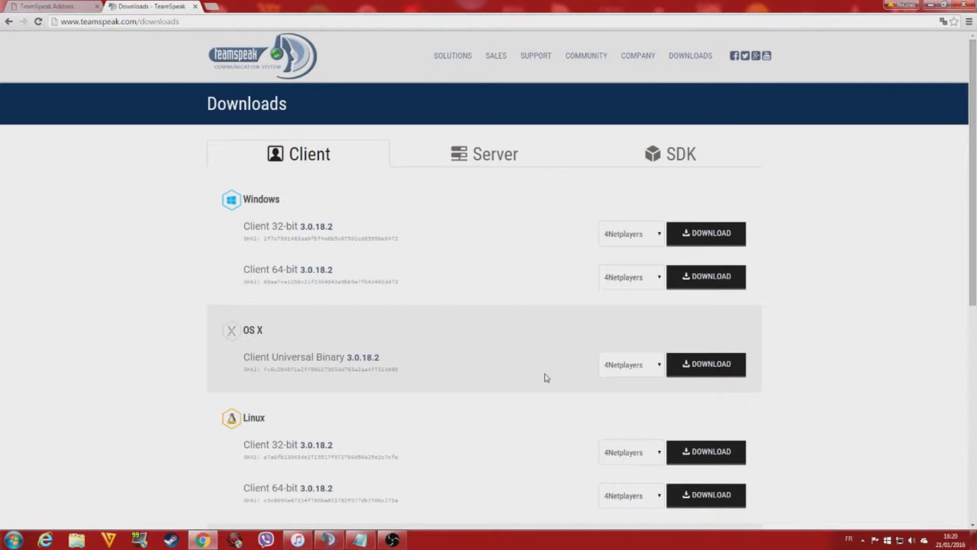
Look through the Server and SDK downloads, and review the client versions offered for each operating system
{"action": "left_click", "coordinate": [484, 152]}
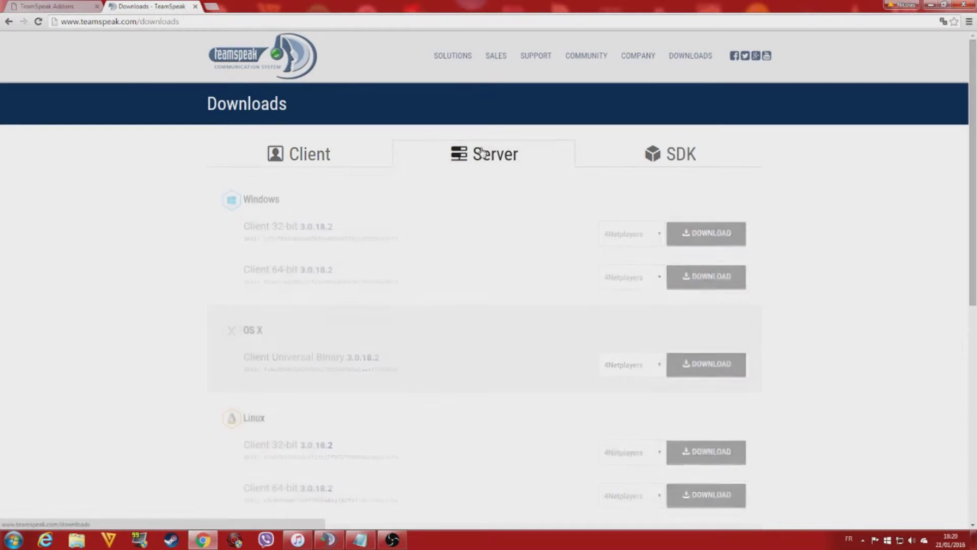
{"action": "left_click", "coordinate": [632, 154]}
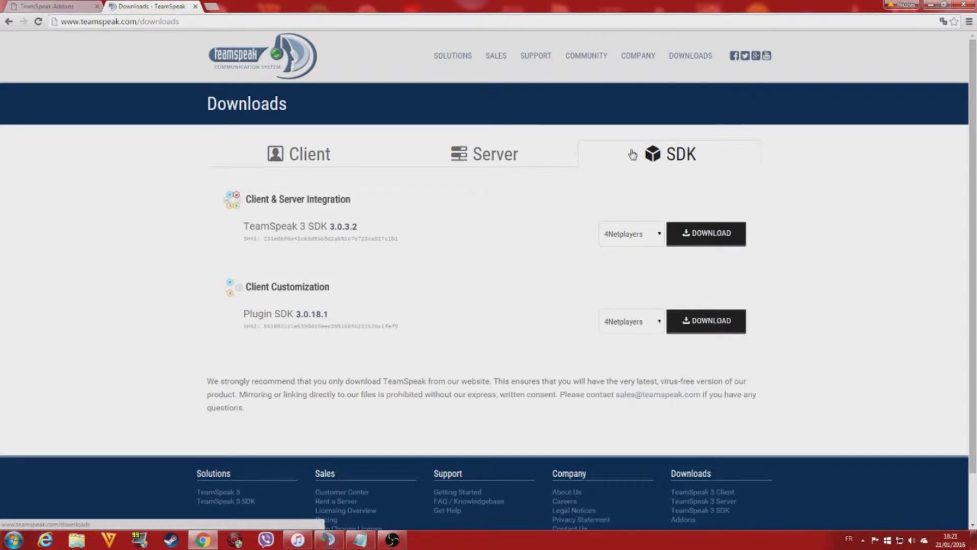
{"action": "left_click", "coordinate": [343, 154]}
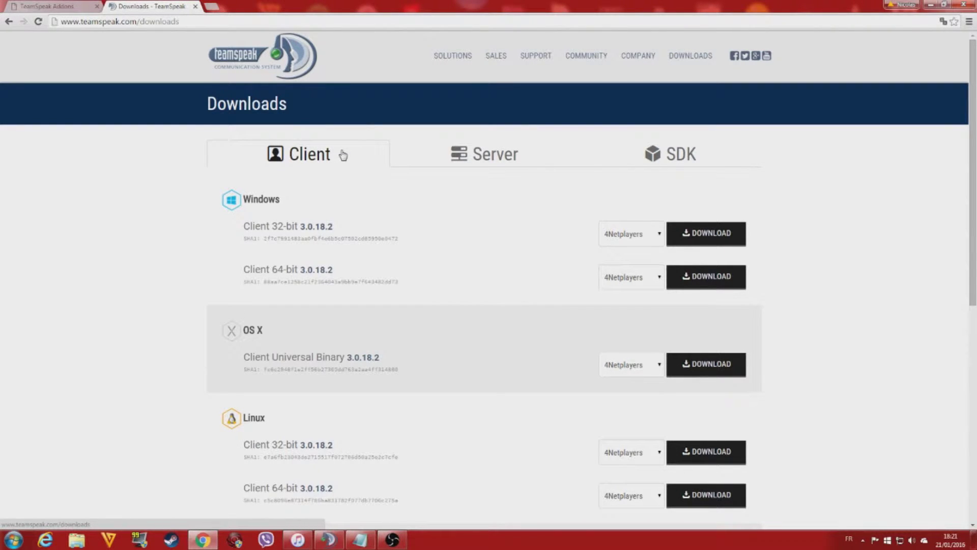
{"action": "scroll", "coordinate": [343, 154], "scroll_direction": "down", "scroll_amount": 5}
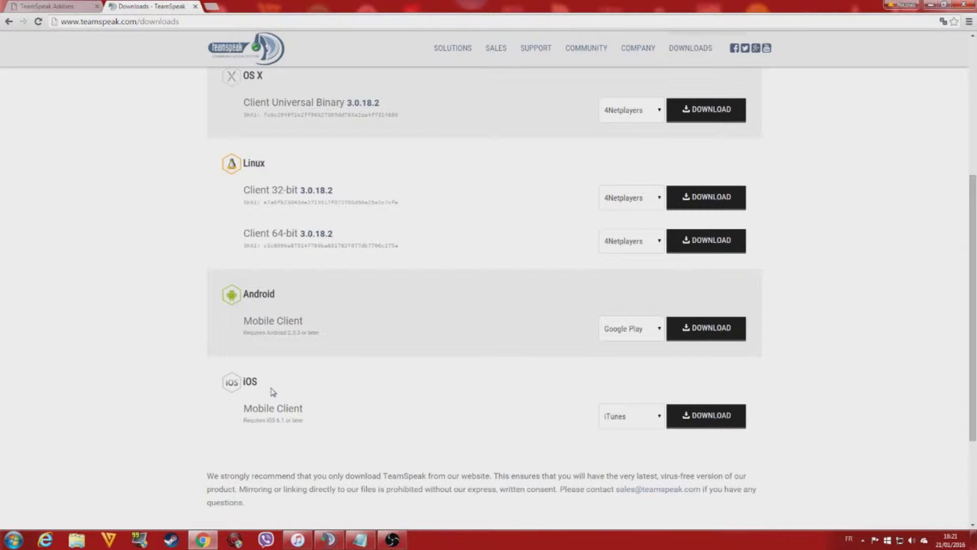
{"action": "scroll", "coordinate": [273, 392], "scroll_direction": "up", "scroll_amount": 3}
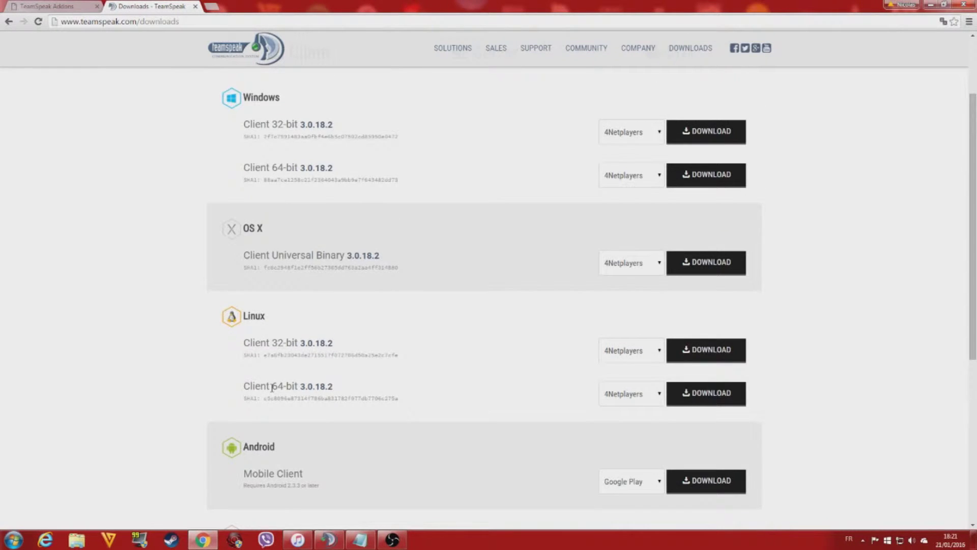
{"action": "scroll", "coordinate": [273, 388], "scroll_direction": "up", "scroll_amount": 2}
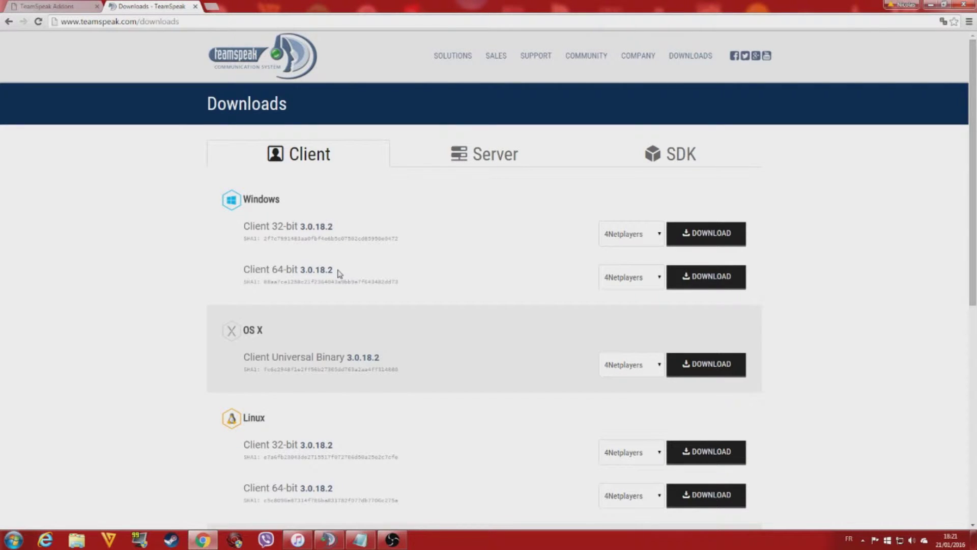
Check in the computer's system properties whether Windows is 32-bit or 64-bit, and close the opened windows
{"action": "left_click", "coordinate": [15, 542]}
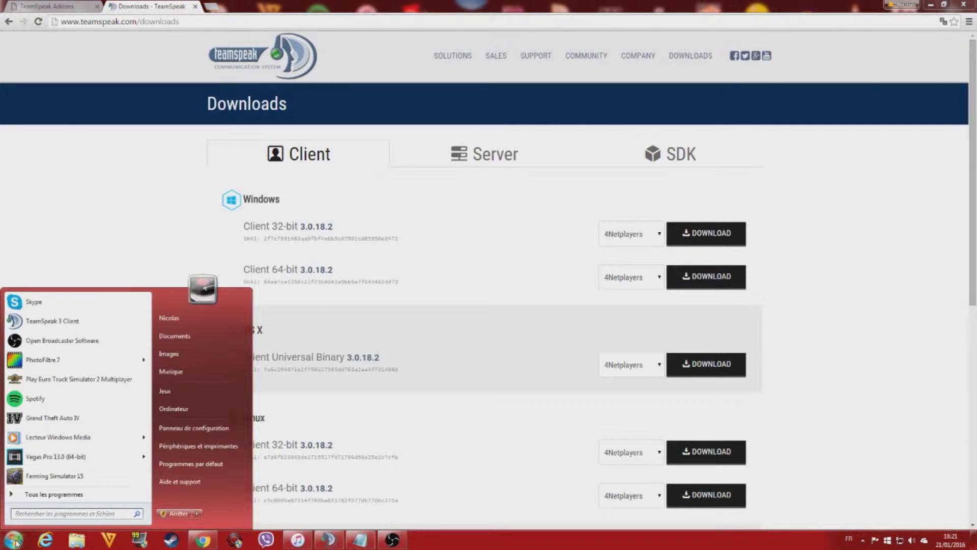
{"action": "left_click", "coordinate": [173, 409]}
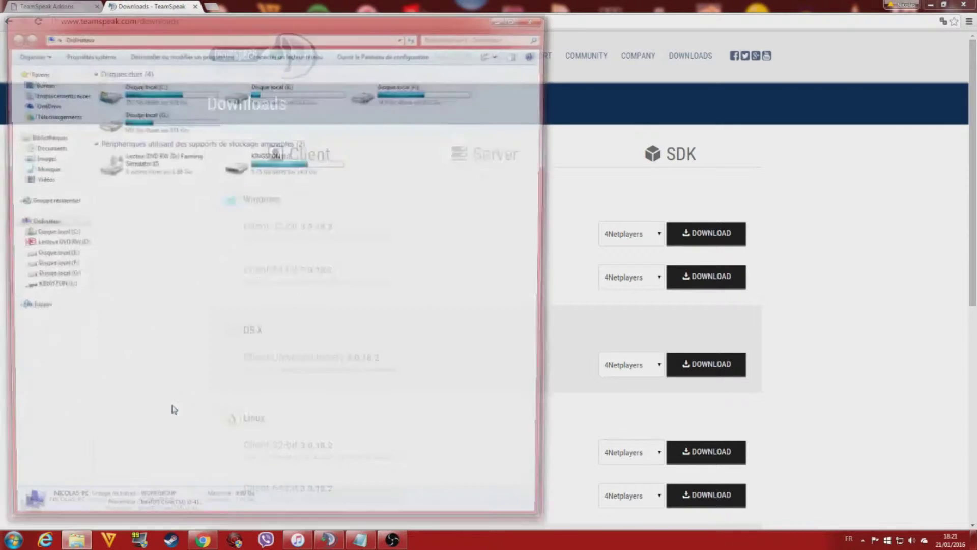
{"action": "right_click", "coordinate": [44, 222]}
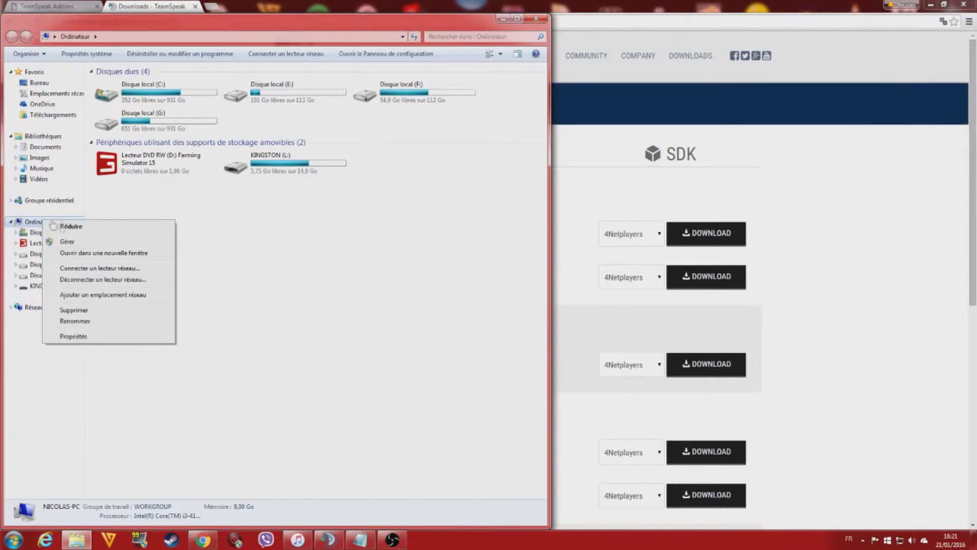
{"action": "left_click", "coordinate": [87, 337]}
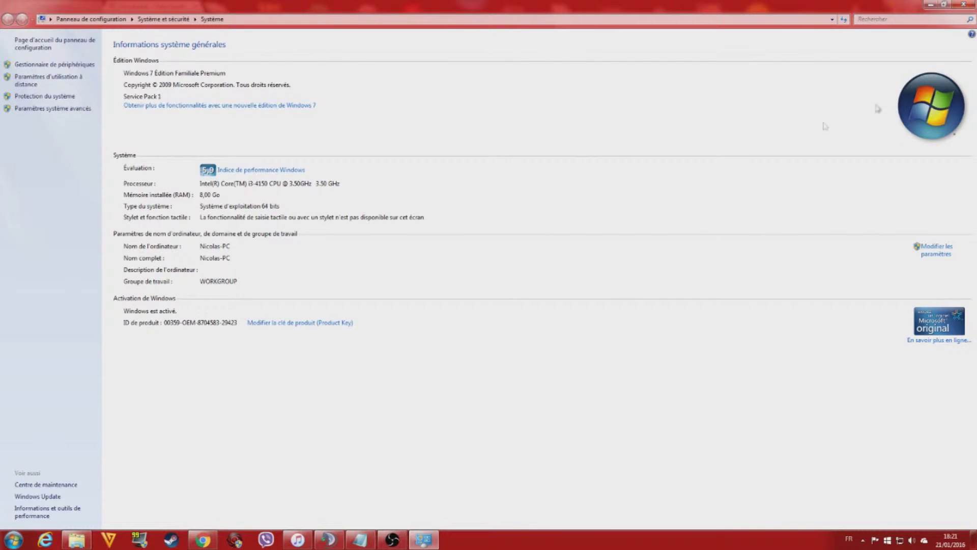
{"action": "left_click", "coordinate": [964, 4]}
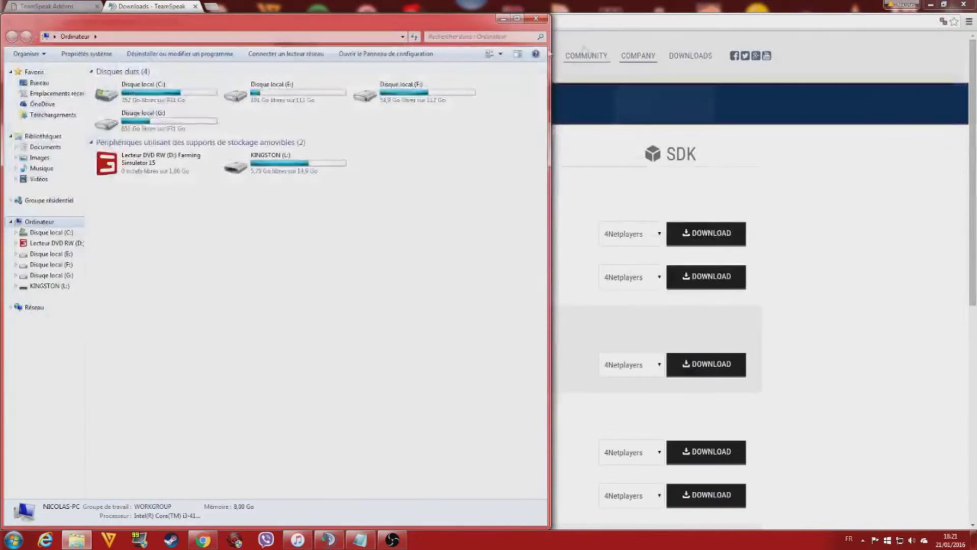
{"action": "left_click", "coordinate": [536, 19]}
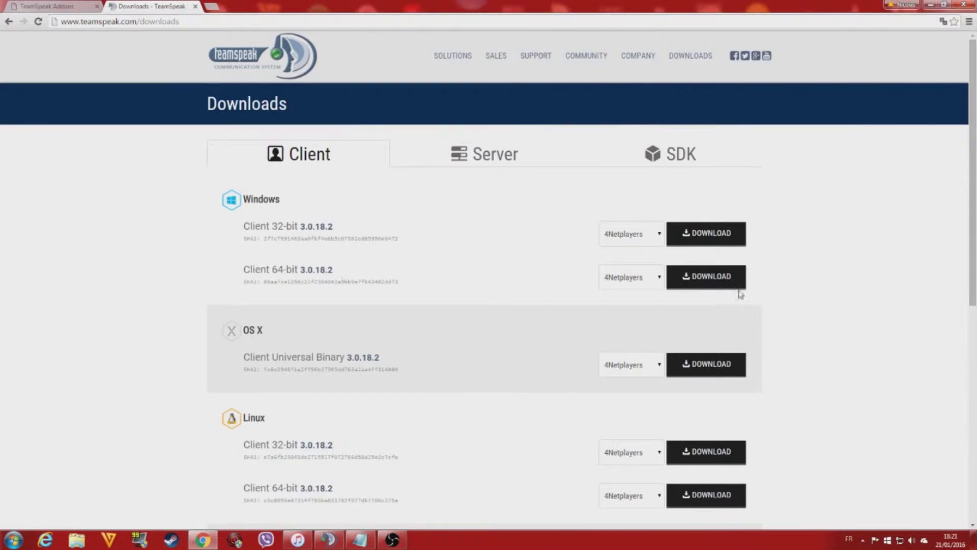
Download the Windows 64-bit client 3.0.18.2 and save its installer to the desktop
{"action": "left_click", "coordinate": [716, 278]}
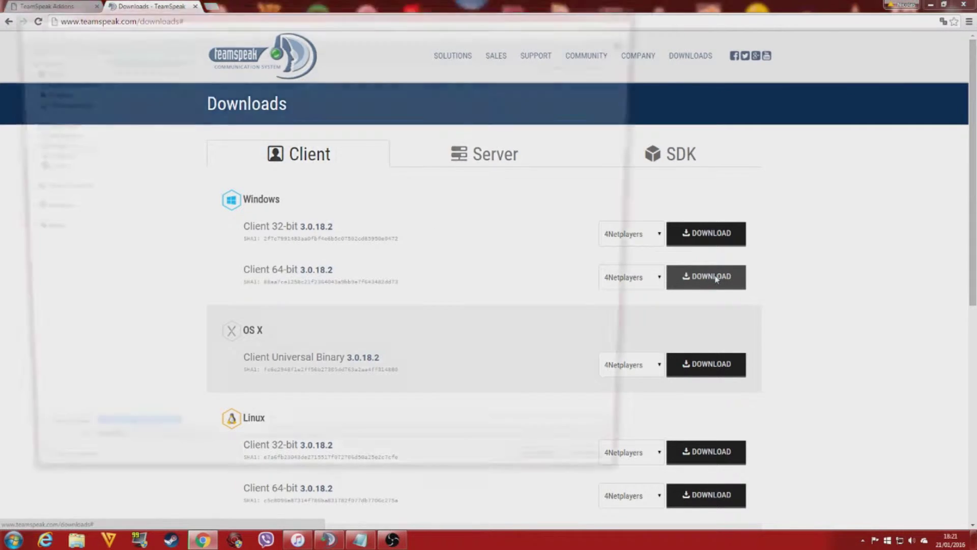
{"action": "left_click", "coordinate": [34, 69]}
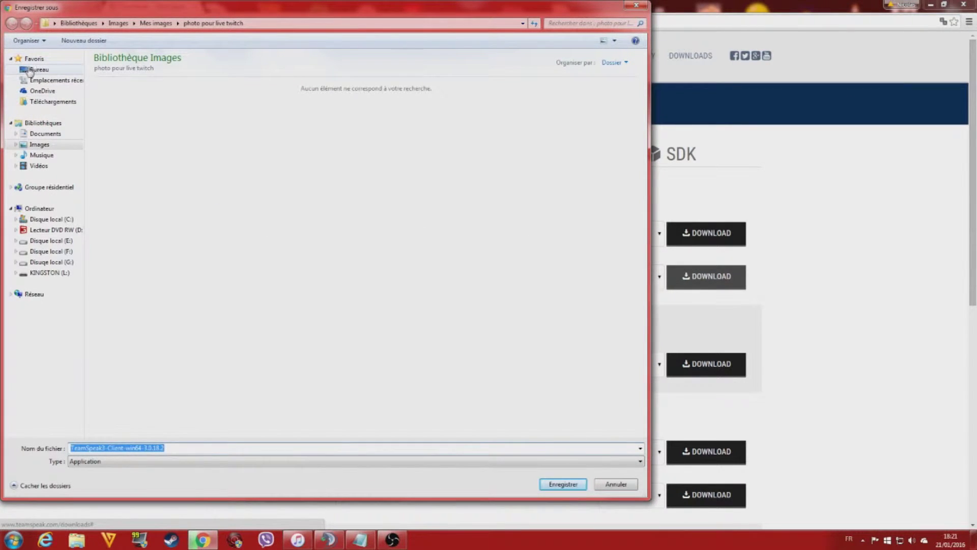
{"action": "left_click", "coordinate": [563, 485]}
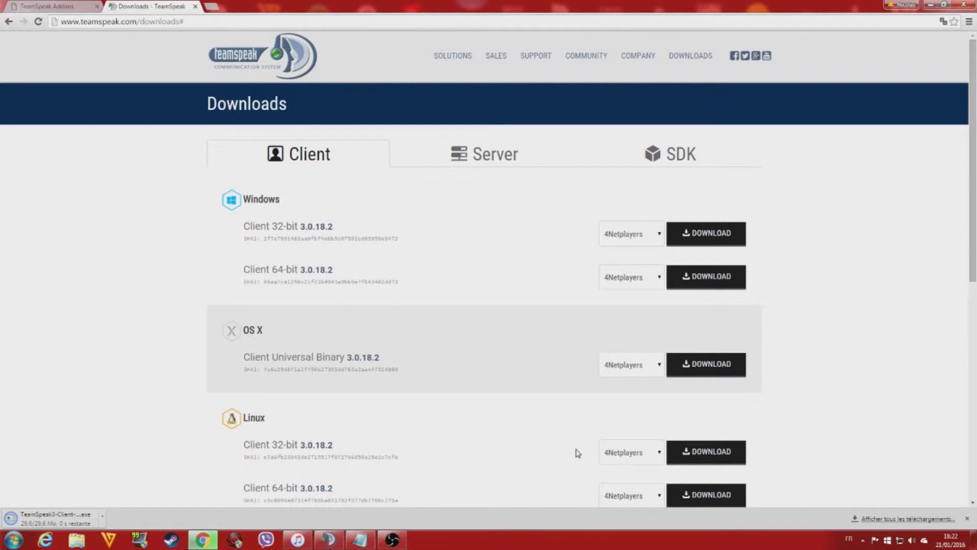
Remove the older entries below the TeamSpeak client installer from the browser's download list, starting with PayPalDonateNow.png, and close the list
{"action": "left_click", "coordinate": [904, 519]}
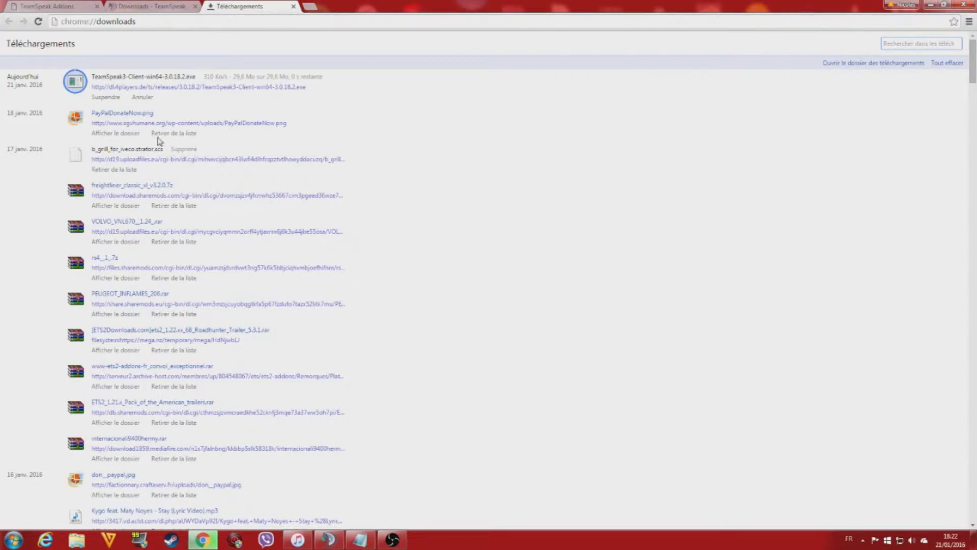
{"action": "left_click", "coordinate": [124, 133]}
{"action": "left_click", "coordinate": [169, 134]}
{"action": "left_click", "coordinate": [168, 133]}
{"action": "left_click", "coordinate": [168, 134]}
{"action": "left_click", "coordinate": [168, 133]}
{"action": "left_click", "coordinate": [168, 133]}
{"action": "left_click", "coordinate": [168, 133]}
{"action": "left_click", "coordinate": [167, 134]}
{"action": "left_click", "coordinate": [167, 133]}
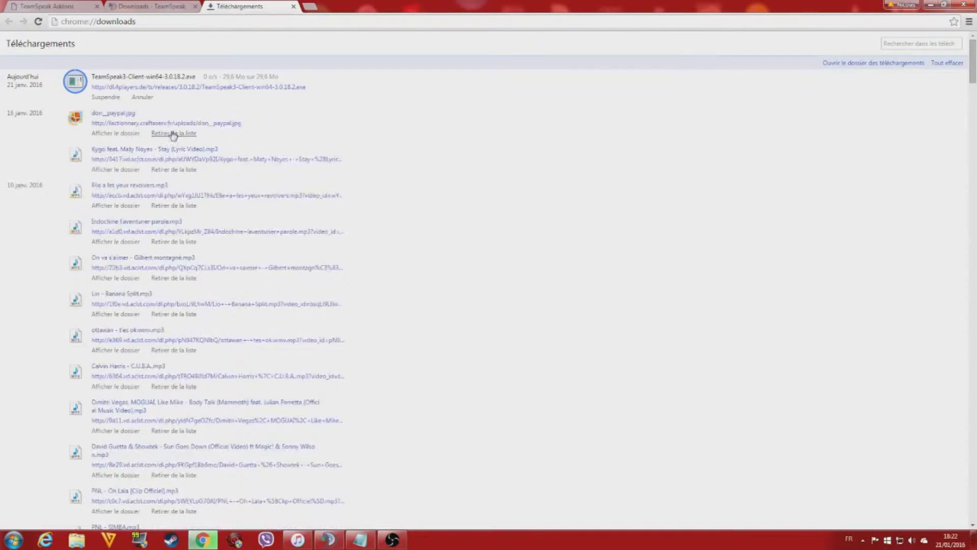
{"action": "left_click", "coordinate": [167, 134]}
{"action": "left_click", "coordinate": [167, 133]}
{"action": "left_click", "coordinate": [167, 133]}
{"action": "left_click", "coordinate": [167, 133]}
{"action": "left_click", "coordinate": [167, 133]}
{"action": "left_click", "coordinate": [167, 133]}
{"action": "left_click", "coordinate": [167, 133]}
{"action": "left_click", "coordinate": [167, 133]}
{"action": "left_click", "coordinate": [167, 133]}
{"action": "left_click", "coordinate": [393, 6]}
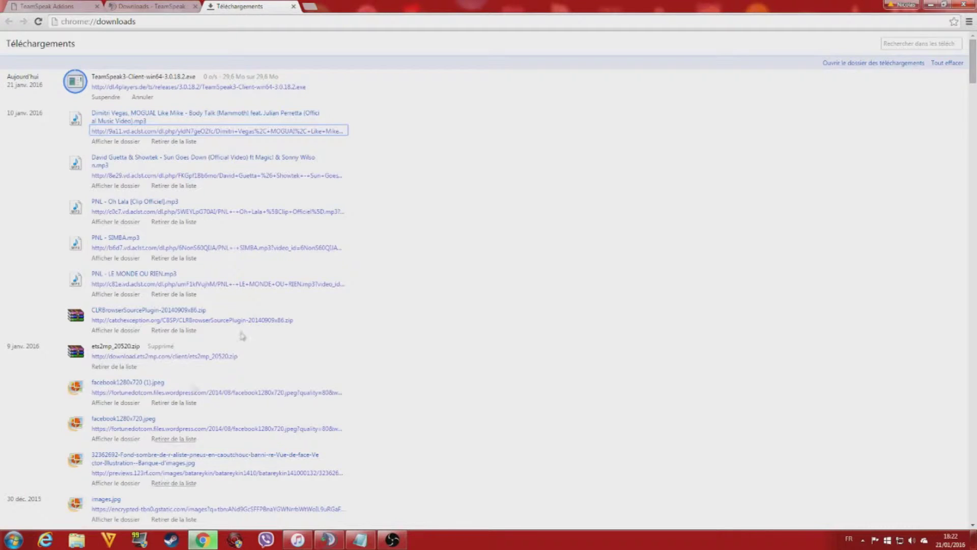
{"action": "left_click", "coordinate": [293, 6]}
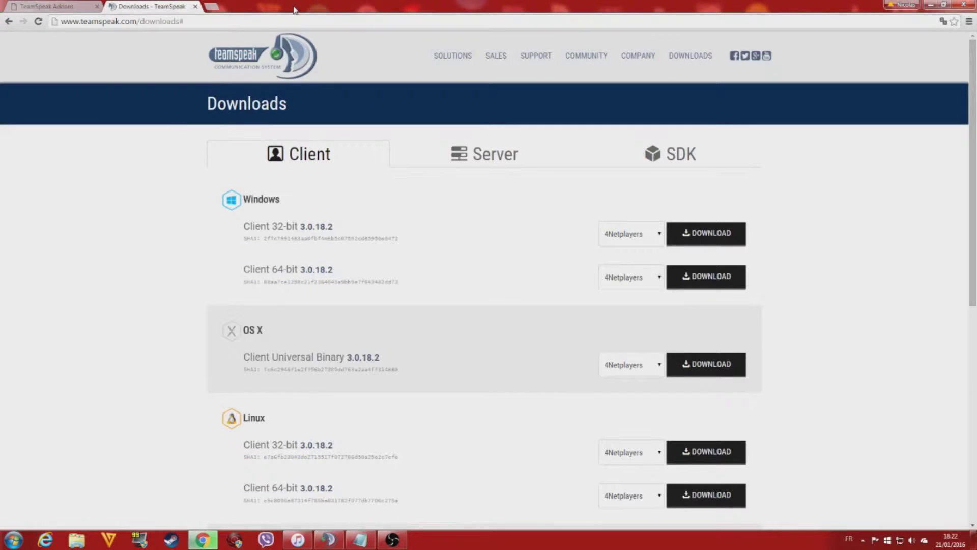
Move the unconfirmed download file to an empty spot in the middle of the desktop and return to Chrome
{"action": "left_click", "coordinate": [207, 541]}
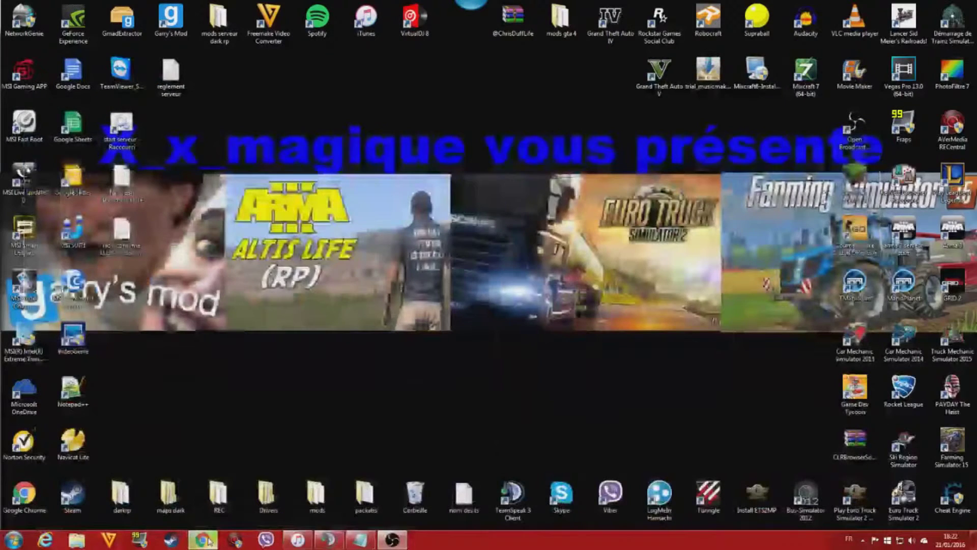
{"action": "left_click_drag", "start_coordinate": [121, 232], "coordinate": [509, 232]}
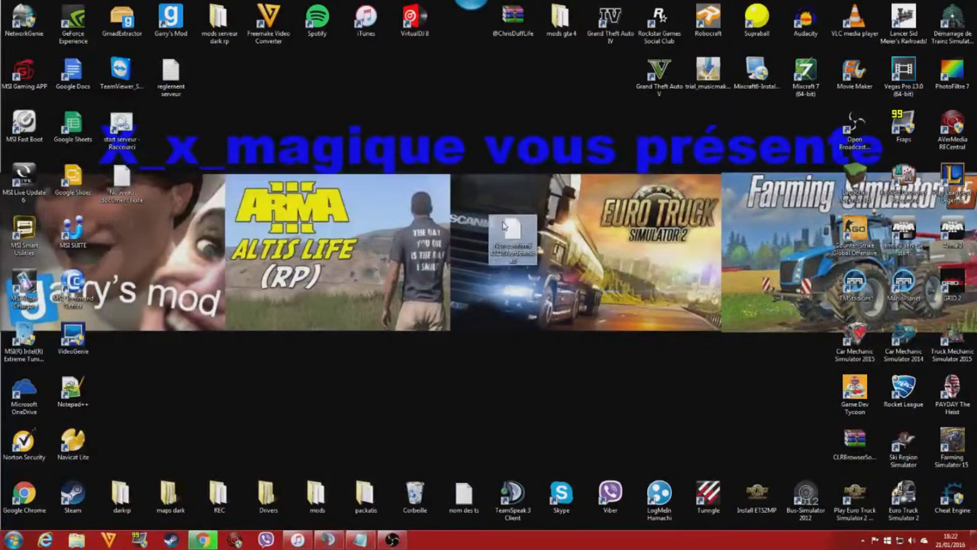
{"action": "left_click", "coordinate": [204, 541]}
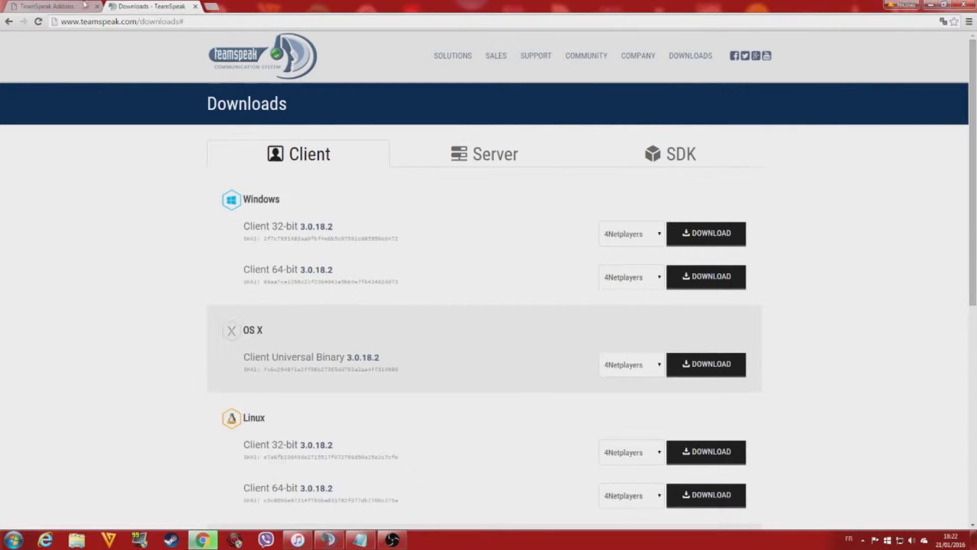
Download the French language pack for the TeamSpeak 3 Windows client from the TeamSpeak Addons page and save it to the desktop
{"action": "left_click", "coordinate": [49, 7]}
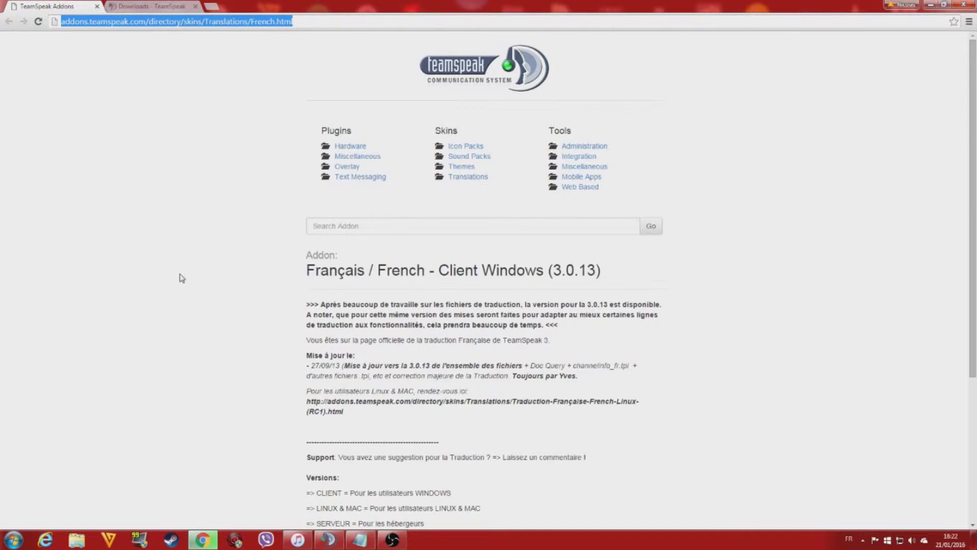
{"action": "scroll", "coordinate": [437, 229], "scroll_direction": "down", "scroll_amount": 4}
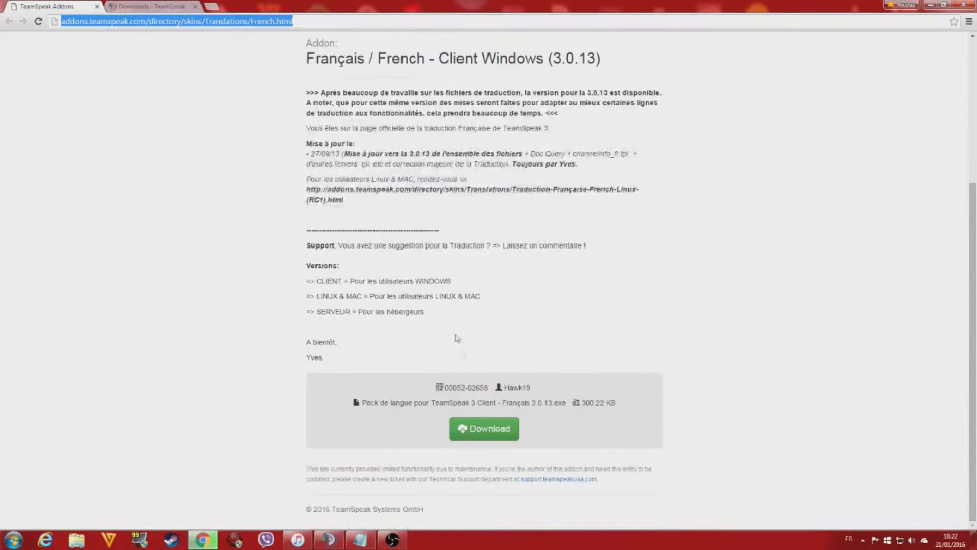
{"action": "left_click", "coordinate": [492, 431]}
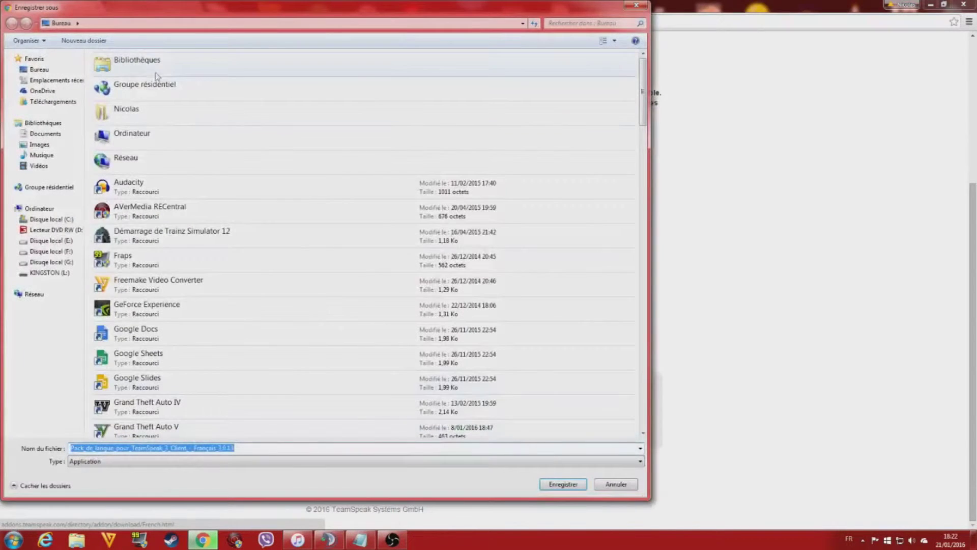
{"action": "left_click", "coordinate": [560, 483]}
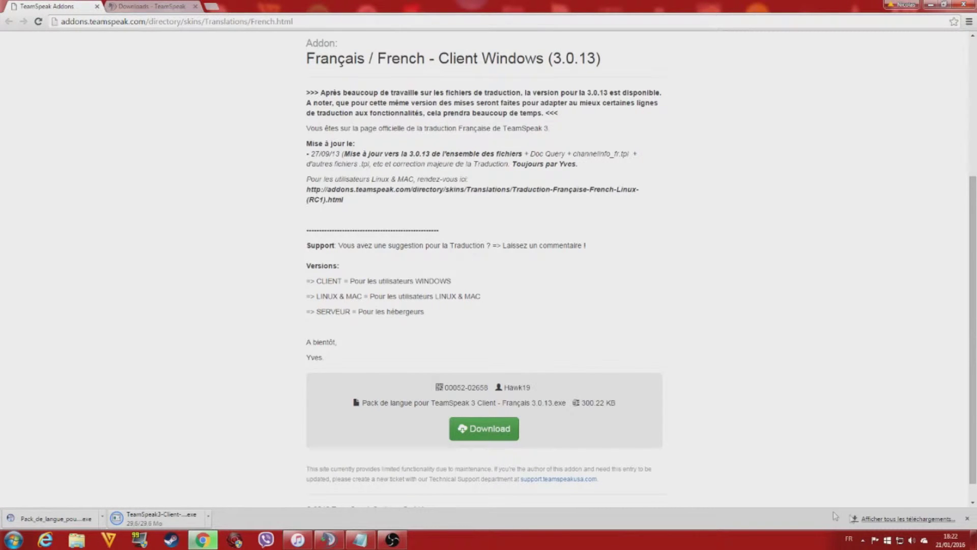
Cancel the TeamSpeak3-Client-win64-3.0.18.2.exe download, remove it from the download list, and return to the TeamSpeak Downloads page
{"action": "left_click", "coordinate": [897, 519]}
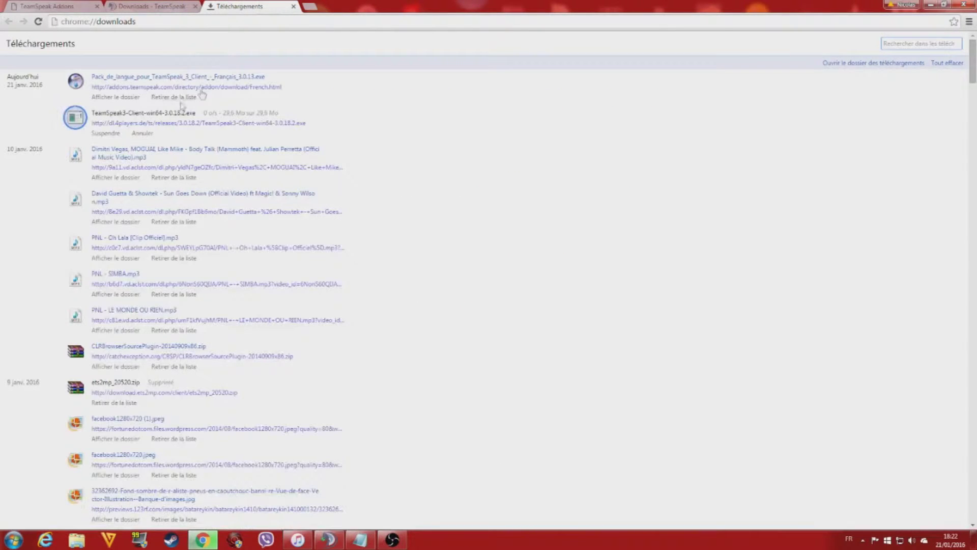
{"action": "left_click", "coordinate": [114, 132]}
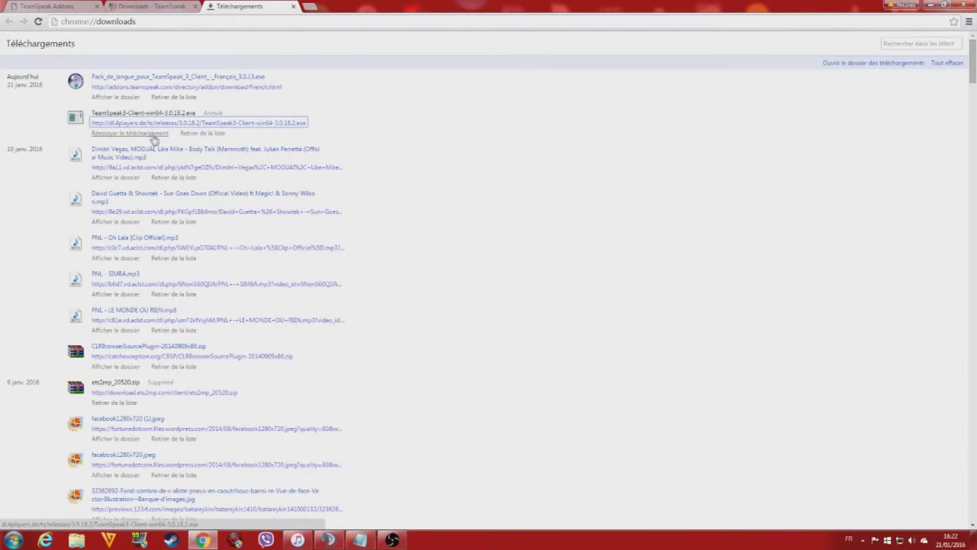
{"action": "left_click", "coordinate": [179, 133]}
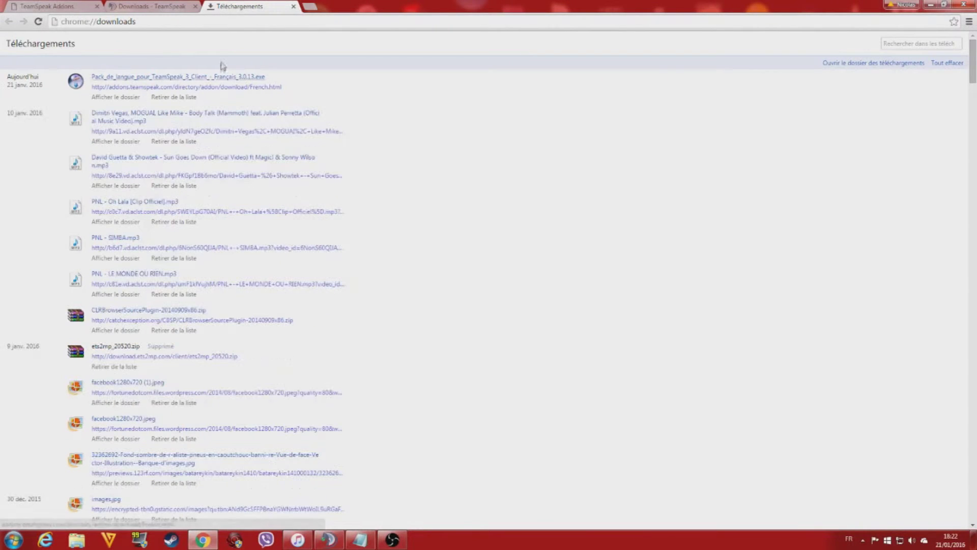
{"action": "left_click", "coordinate": [293, 6]}
{"action": "left_click", "coordinate": [159, 10]}
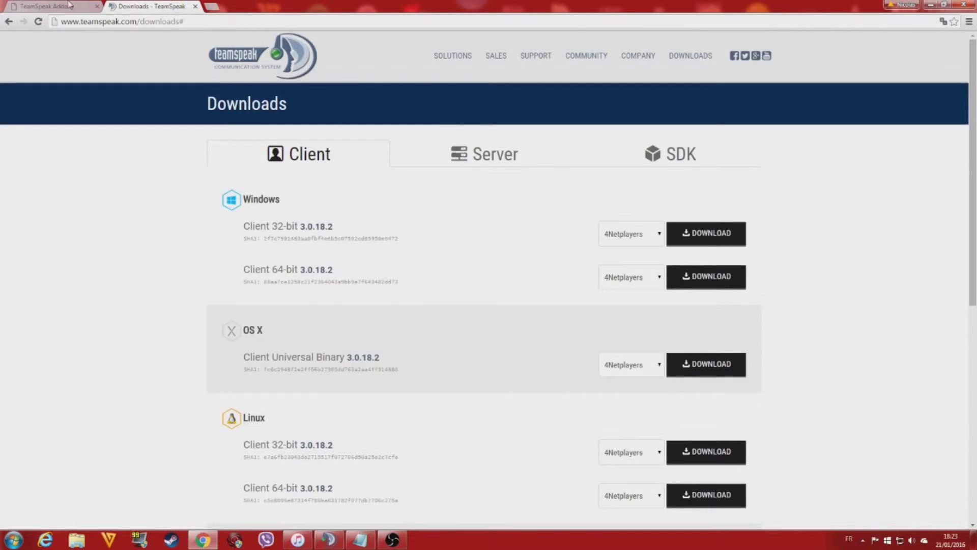
Download the 64-bit Windows client 3.0.18.2 from the TeamSpeak Downloads page and save it to the desktop
{"action": "left_click", "coordinate": [43, 7]}
{"action": "left_click", "coordinate": [184, 6]}
{"action": "left_click", "coordinate": [721, 283]}
{"action": "left_click", "coordinate": [547, 486]}
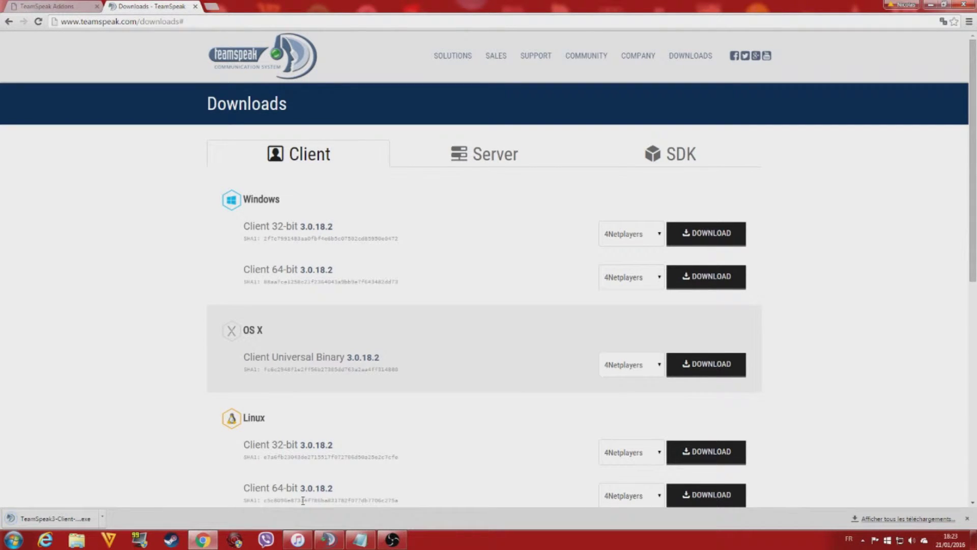
Minimize the browser and place the TeamSpeak 3 client installer and the French language pack side by side in the middle of the desktop
{"action": "left_click", "coordinate": [929, 4]}
{"action": "left_click_drag", "start_coordinate": [142, 270], "coordinate": [478, 229]}
{"action": "left_click_drag", "start_coordinate": [122, 229], "coordinate": [411, 233]}
{"action": "left_click", "coordinate": [465, 231]}
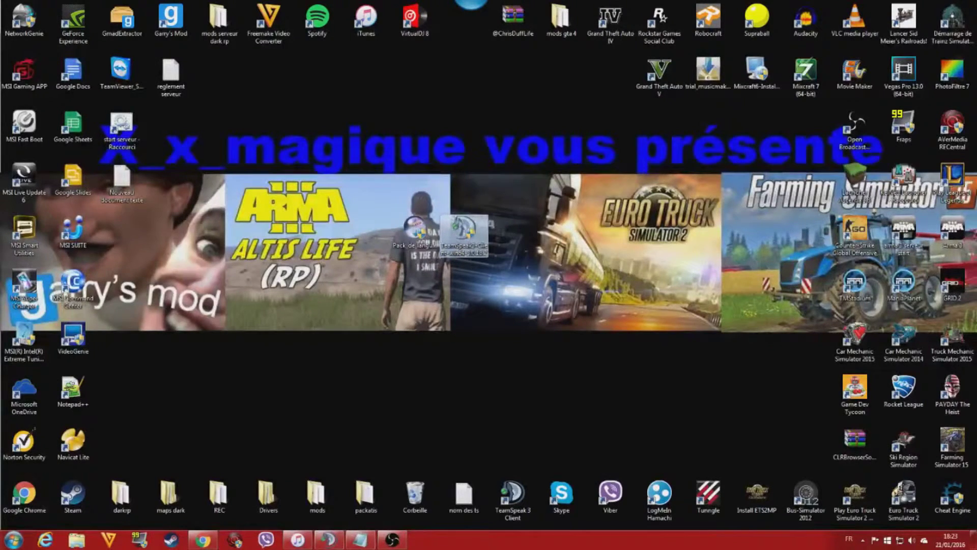
Launch the TeamSpeak 3 client installer from the desktop and accept the terms of the license agreement
{"action": "double_click", "coordinate": [464, 236]}
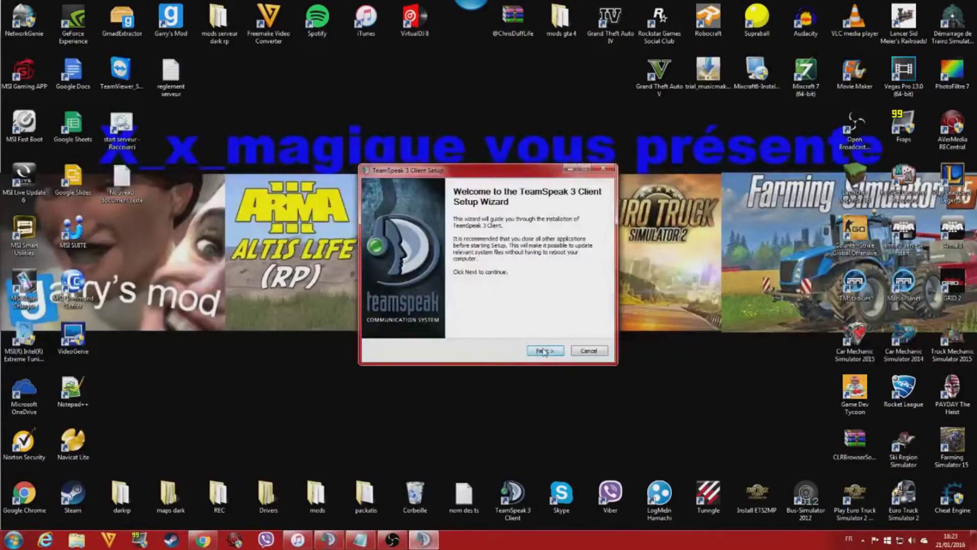
{"action": "left_click", "coordinate": [544, 350]}
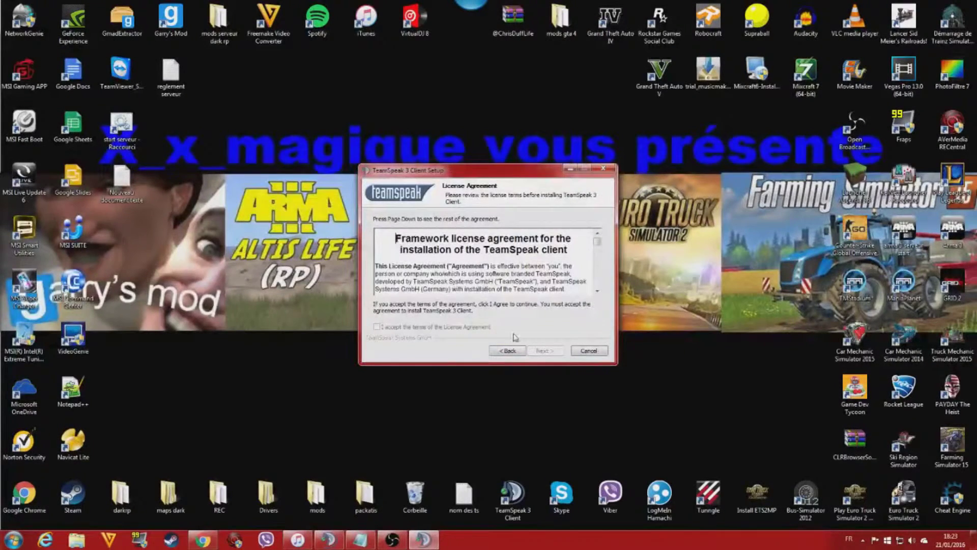
{"action": "left_click_drag", "start_coordinate": [597, 240], "coordinate": [596, 288]}
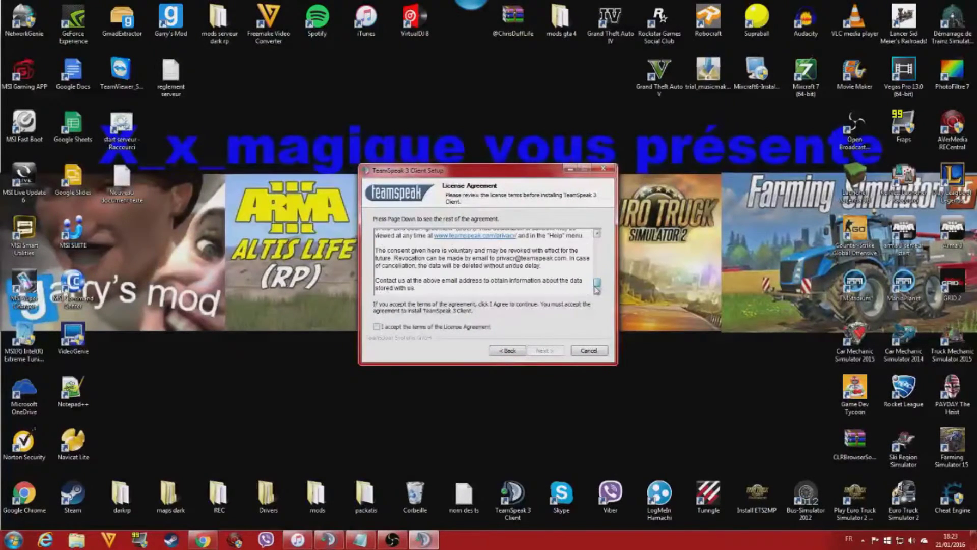
{"action": "left_click", "coordinate": [377, 327]}
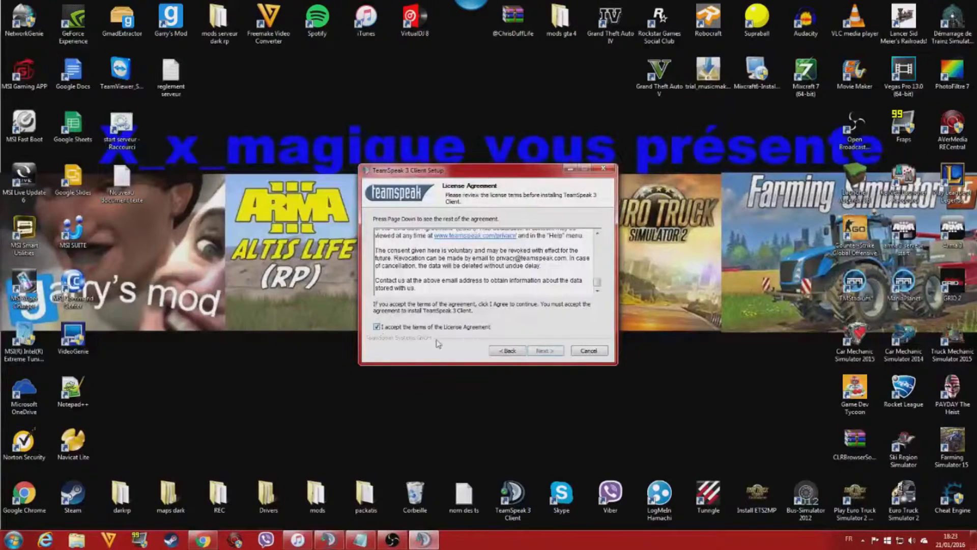
{"action": "left_click", "coordinate": [549, 353]}
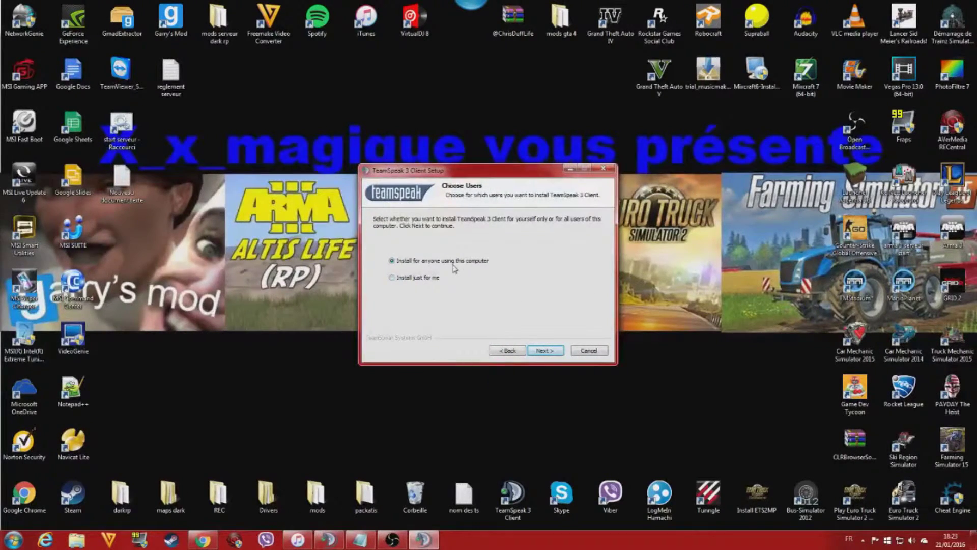
Set up the installation for anyone using this computer, keeping the default destination folder and storing the configuration inside the installation folder
{"action": "left_click", "coordinate": [544, 351]}
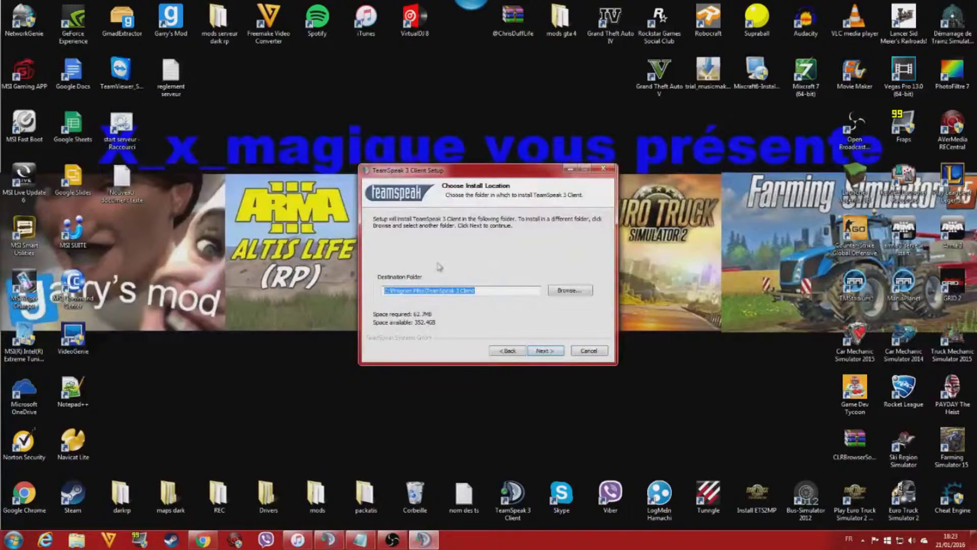
{"action": "left_click", "coordinate": [547, 351]}
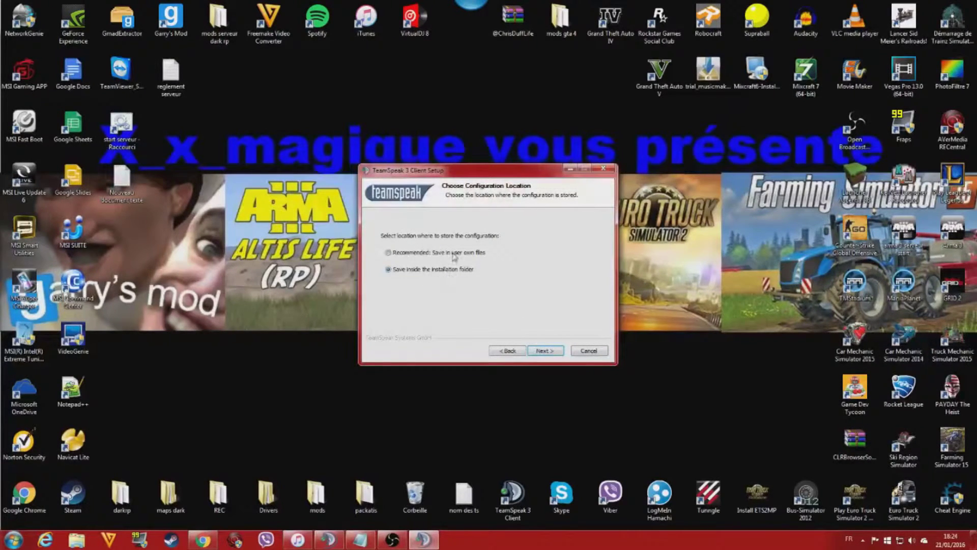
{"action": "left_click", "coordinate": [543, 352]}
{"action": "left_click", "coordinate": [565, 308]}
{"action": "left_click", "coordinate": [543, 350]}
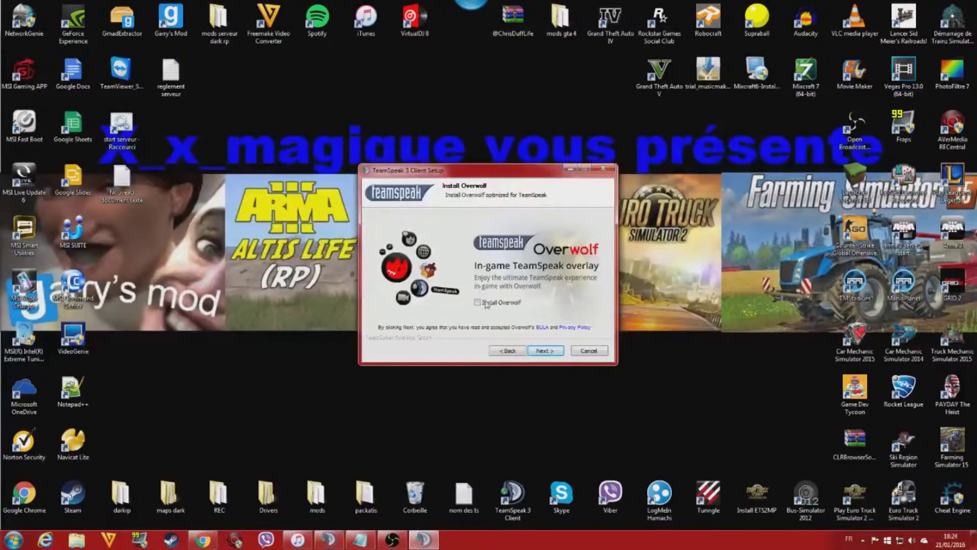
Try to install the client without Overwolf using the default Start menu folder, then abort and exit the setup
{"action": "left_click", "coordinate": [545, 351]}
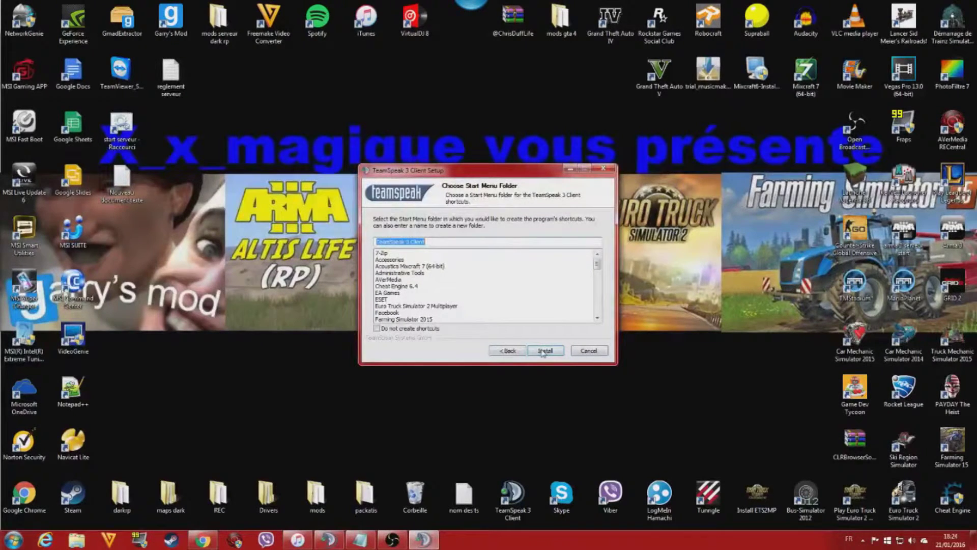
{"action": "left_click", "coordinate": [545, 350]}
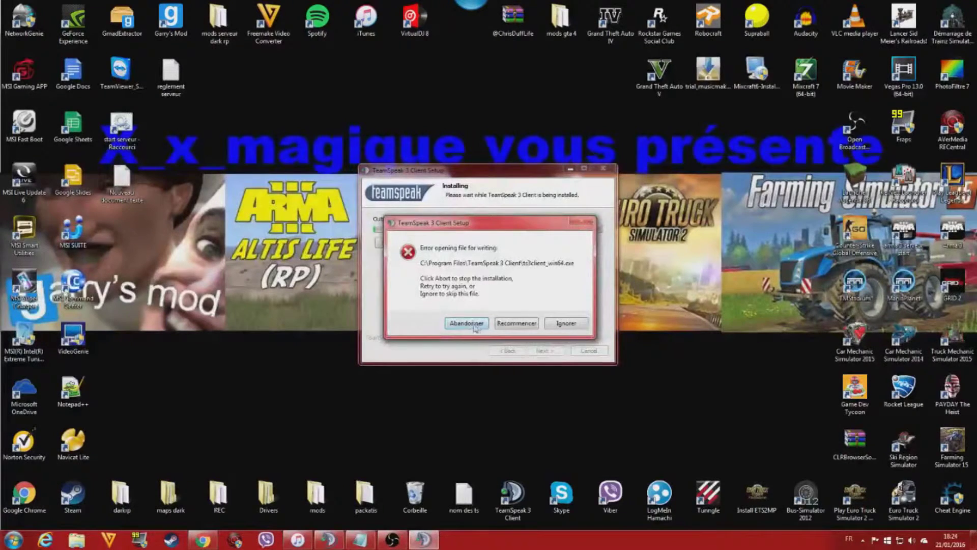
{"action": "left_click", "coordinate": [466, 323]}
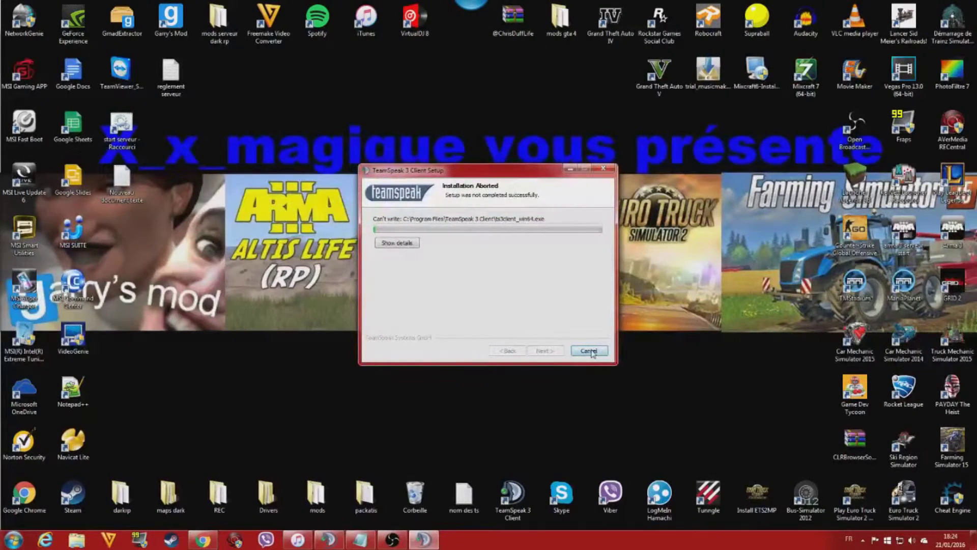
{"action": "left_click", "coordinate": [589, 351]}
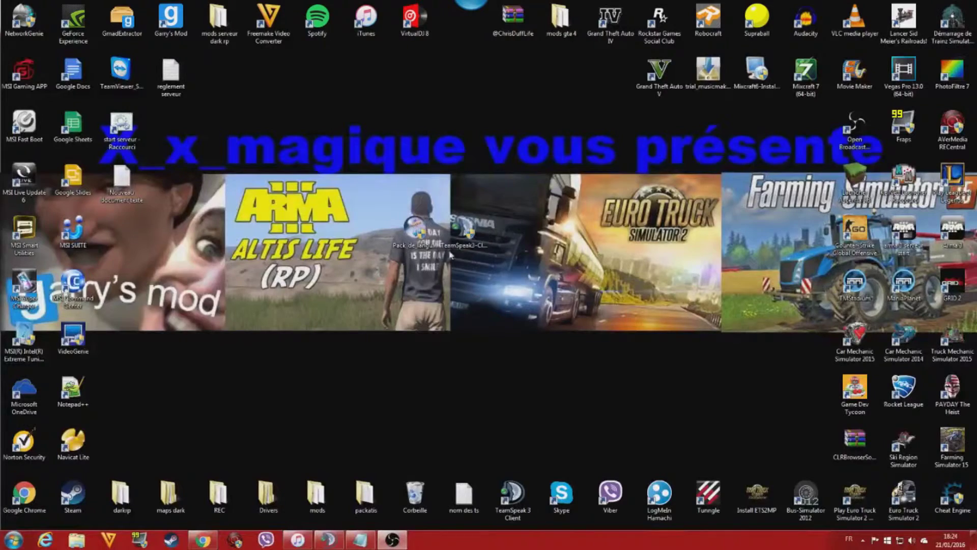
Switch to the running TeamSpeak 3 client, disconnect it from the Multi Gaming server, and put its window away
{"action": "mouse_move", "coordinate": [329, 540]}
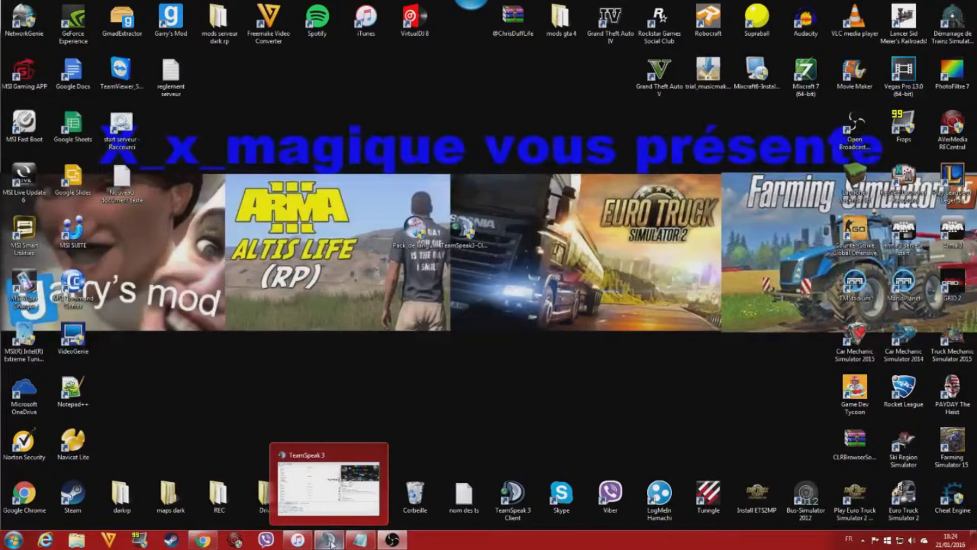
{"action": "left_click", "coordinate": [331, 541]}
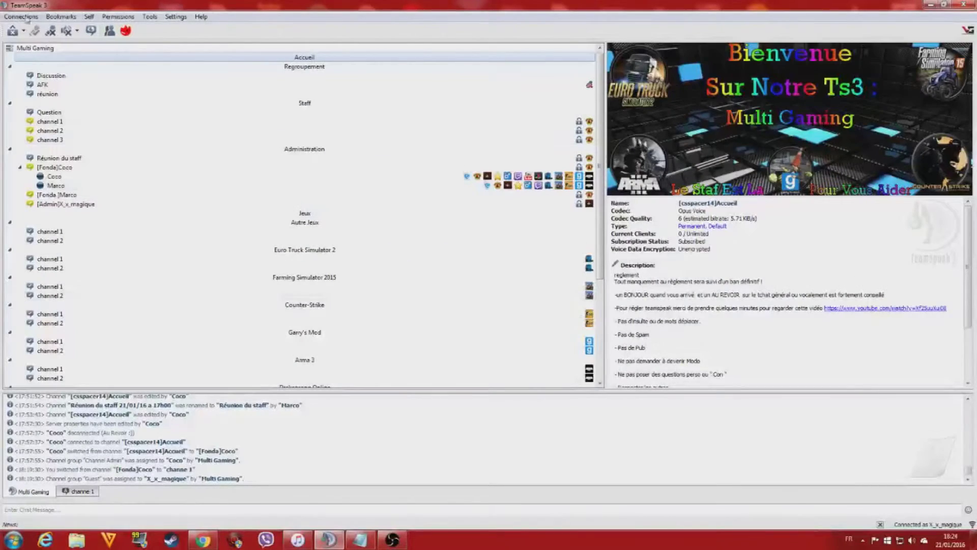
{"action": "left_click", "coordinate": [30, 18]}
{"action": "left_click", "coordinate": [55, 51]}
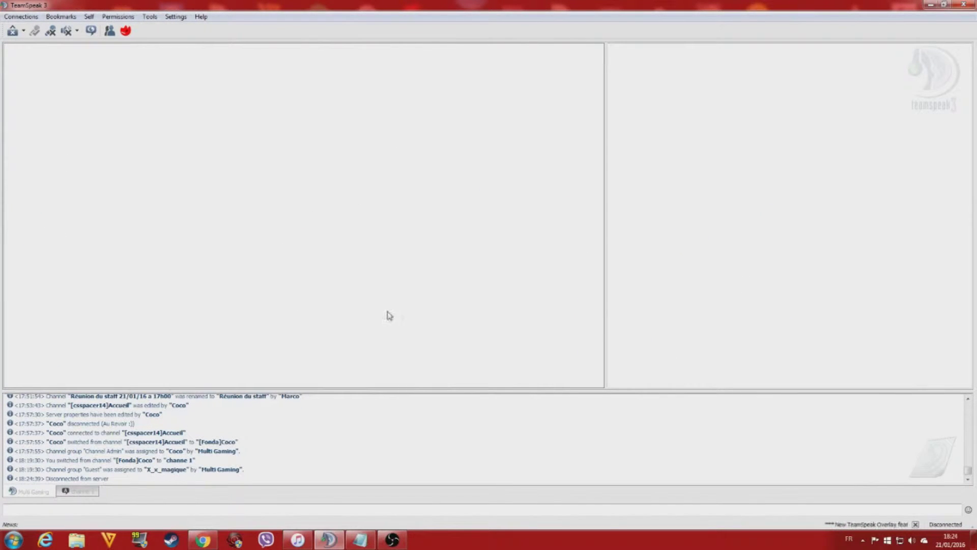
{"action": "left_click", "coordinate": [931, 4]}
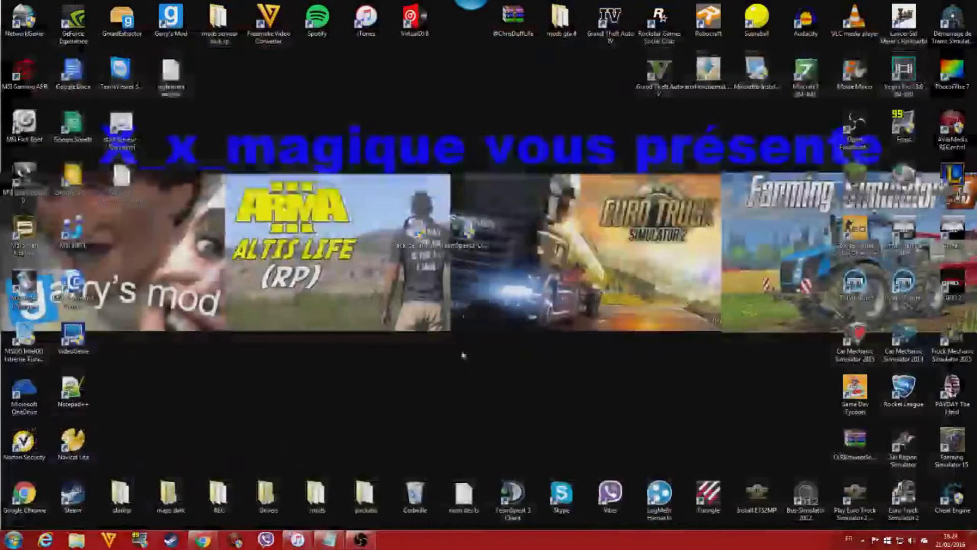
Move the TeamSpeak 3 Client shortcut beside the installers on the desktop and open the client briefly to view its menu language
{"action": "left_click_drag", "start_coordinate": [506, 508], "coordinate": [499, 209]}
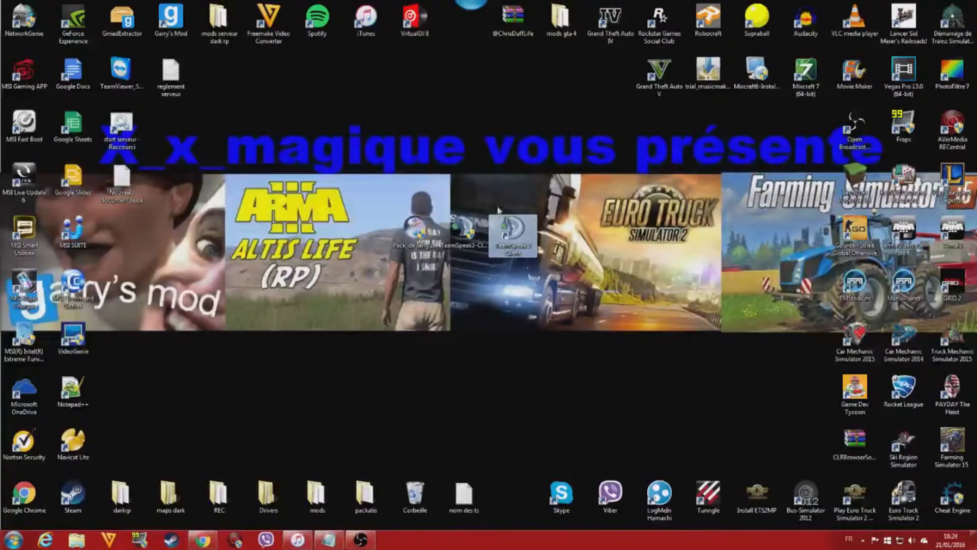
{"action": "double_click", "coordinate": [520, 238]}
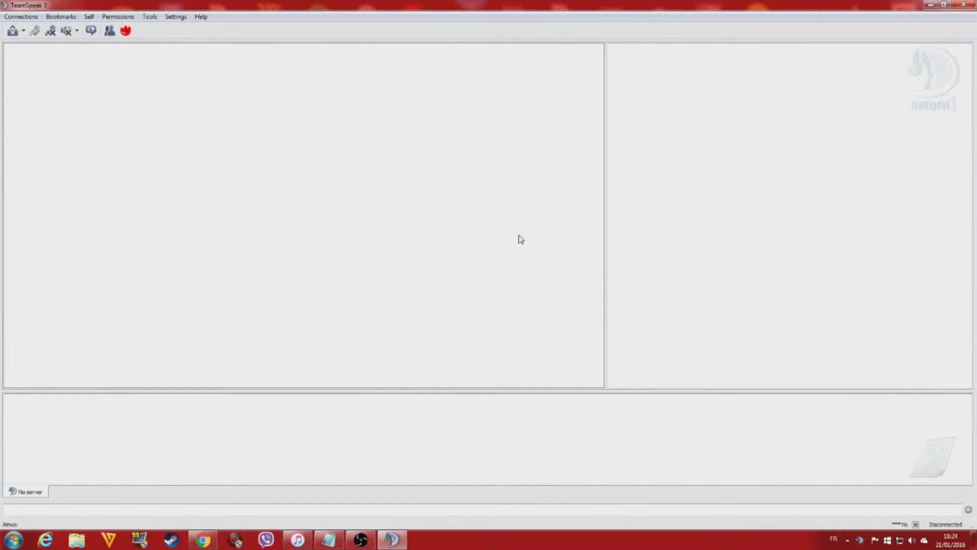
{"action": "left_click", "coordinate": [21, 16]}
{"action": "mouse_move", "coordinate": [88, 16]}
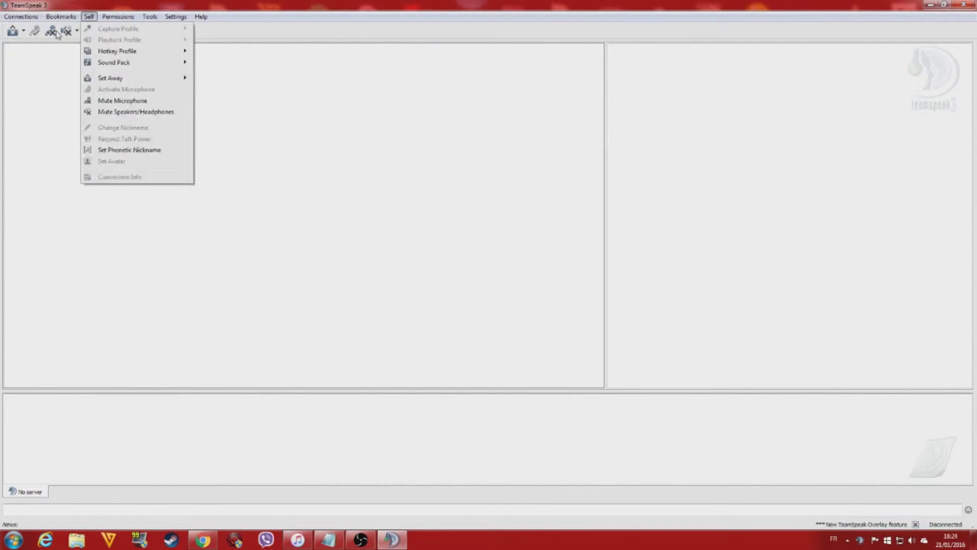
{"action": "left_click", "coordinate": [962, 4]}
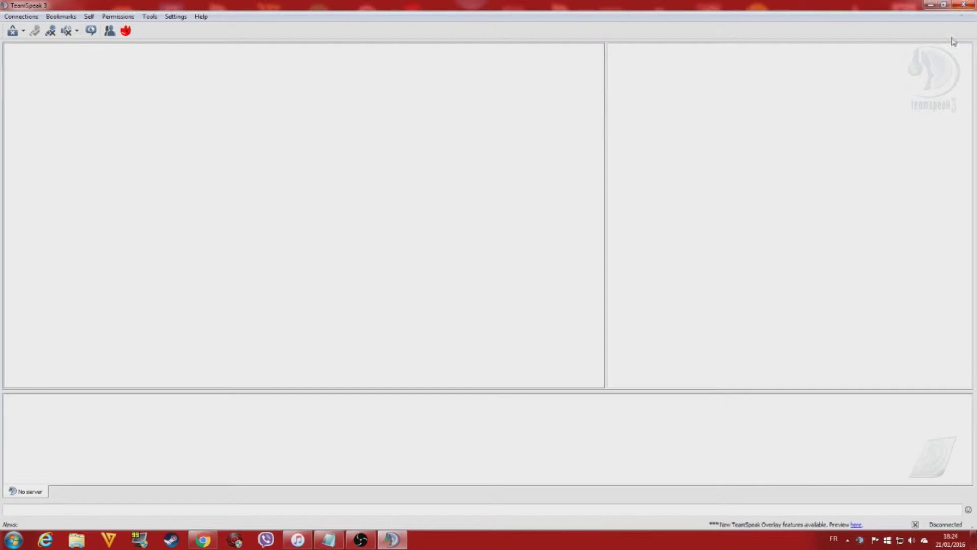
{"action": "left_click", "coordinate": [963, 5]}
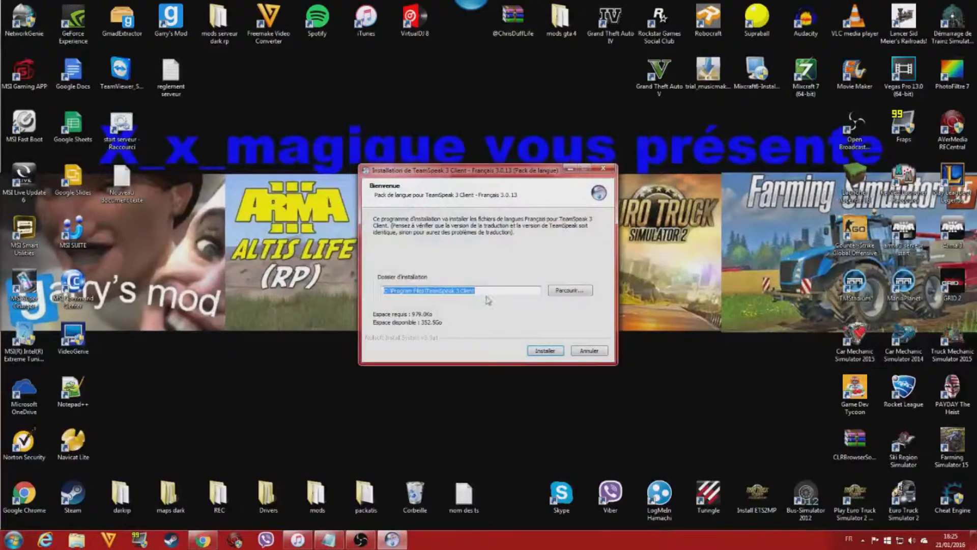
Install the French language pack 3.0.13 into the default TeamSpeak 3 Client folder and close its installer
{"action": "left_click", "coordinate": [544, 351]}
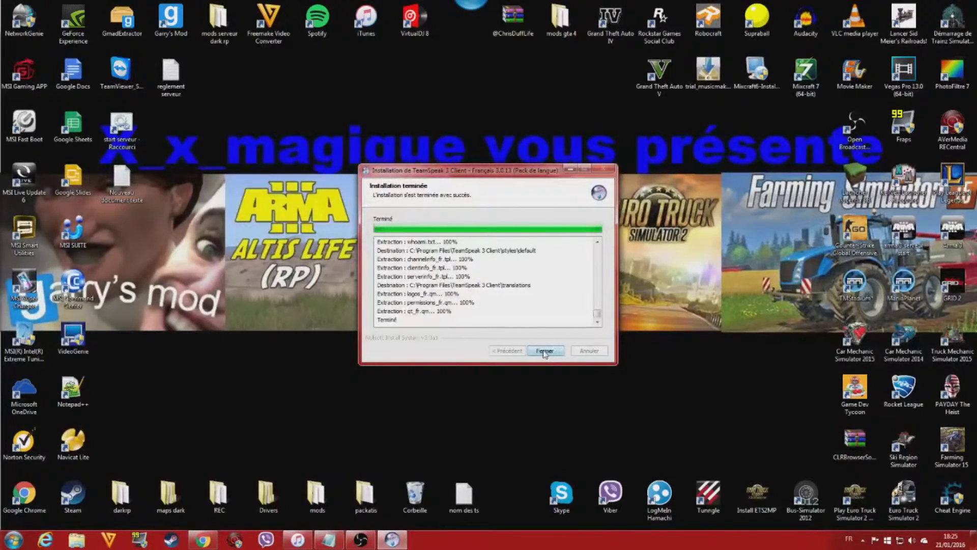
{"action": "left_click", "coordinate": [544, 351]}
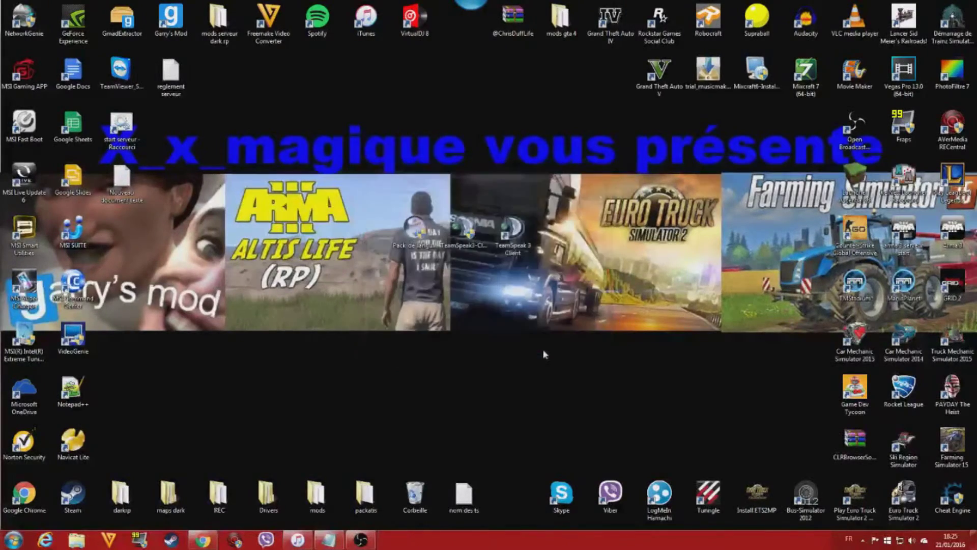
Open the TeamSpeak 3 client and set its language to French in the general options, applying the change
{"action": "double_click", "coordinate": [514, 247]}
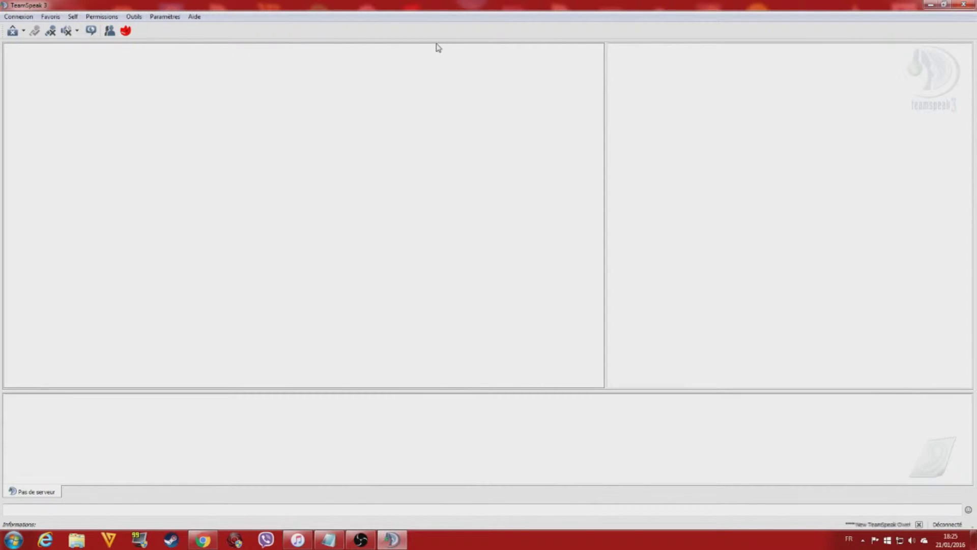
{"action": "left_click", "coordinate": [162, 18]}
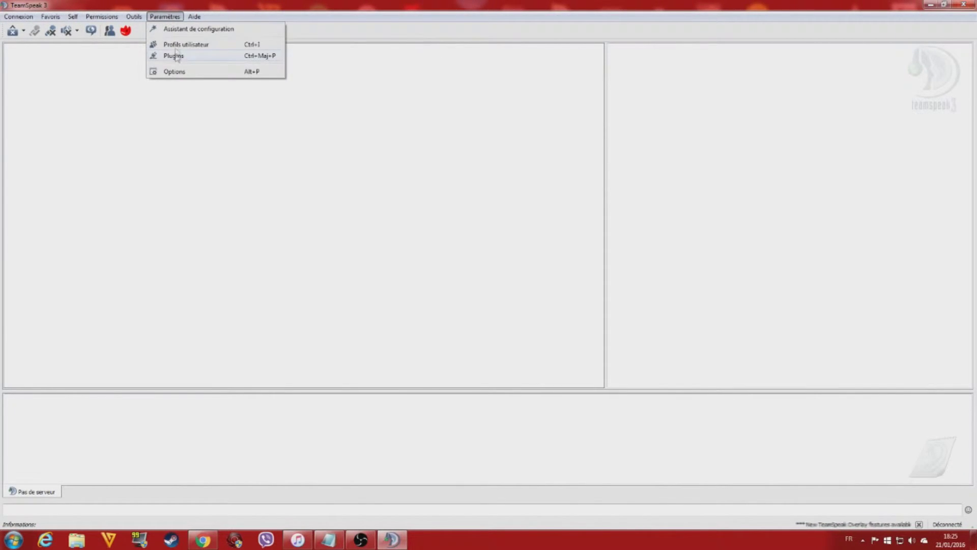
{"action": "left_click", "coordinate": [176, 71]}
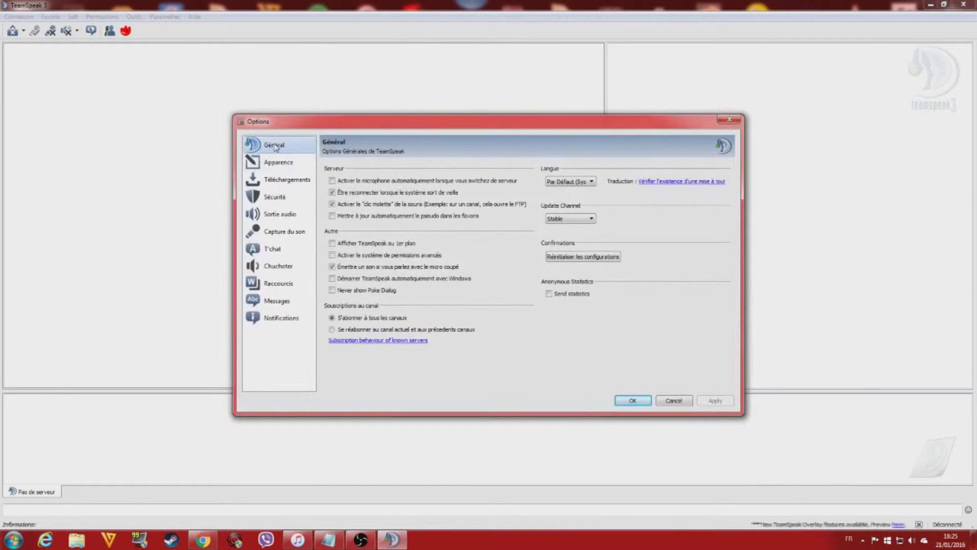
{"action": "left_click", "coordinate": [570, 182]}
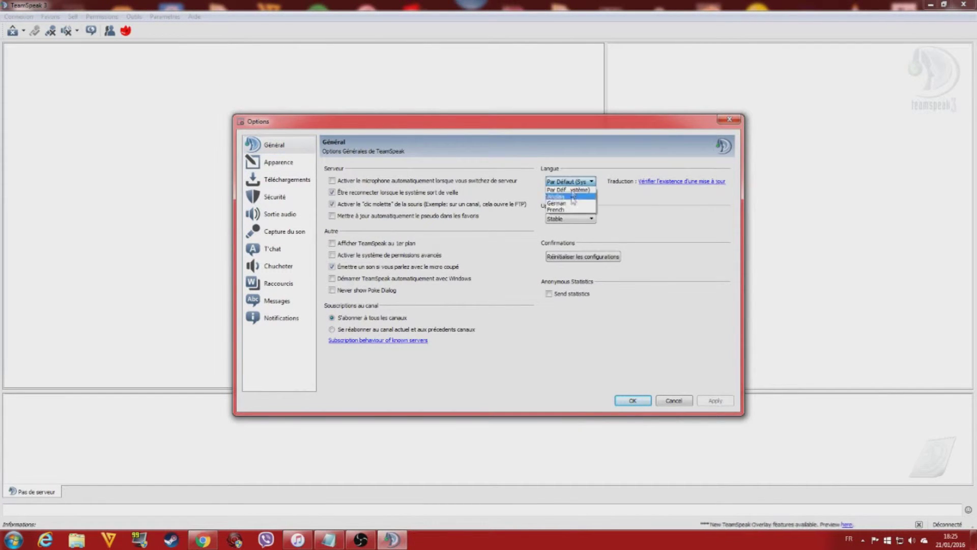
{"action": "left_click", "coordinate": [570, 210]}
{"action": "left_click", "coordinate": [714, 400]}
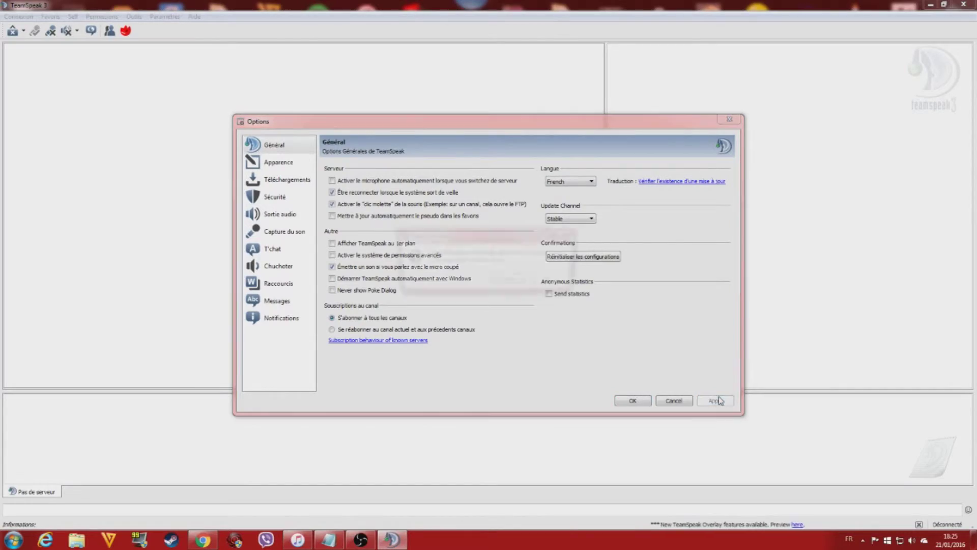
{"action": "left_click", "coordinate": [510, 280]}
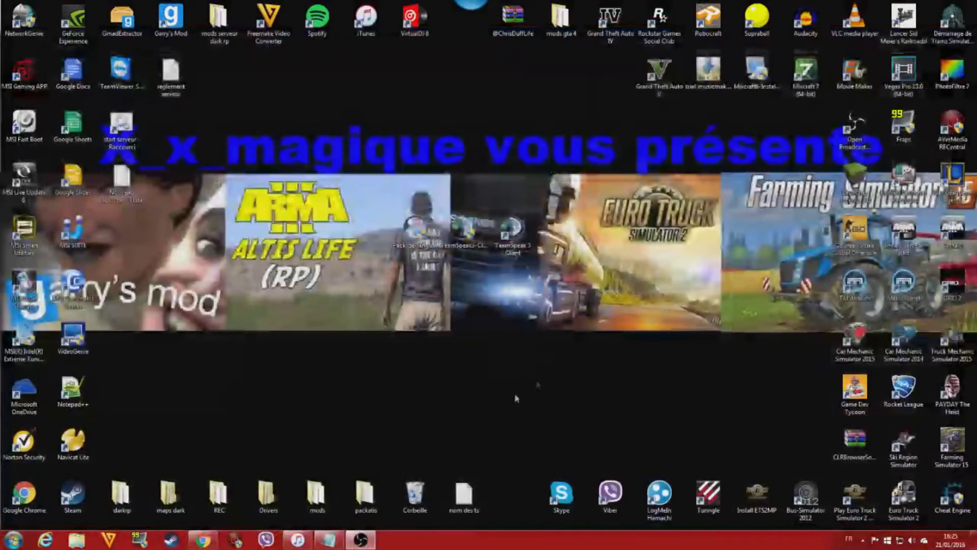
Reopen the TeamSpeak 3 client and check the language selection in the general options
{"action": "double_click", "coordinate": [532, 249]}
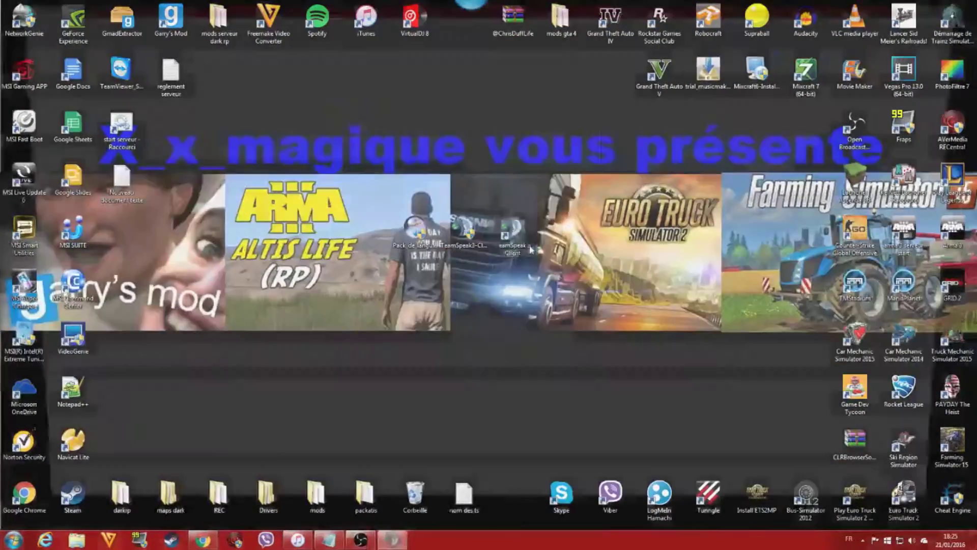
{"action": "left_click", "coordinate": [173, 17]}
{"action": "left_click", "coordinate": [189, 74]}
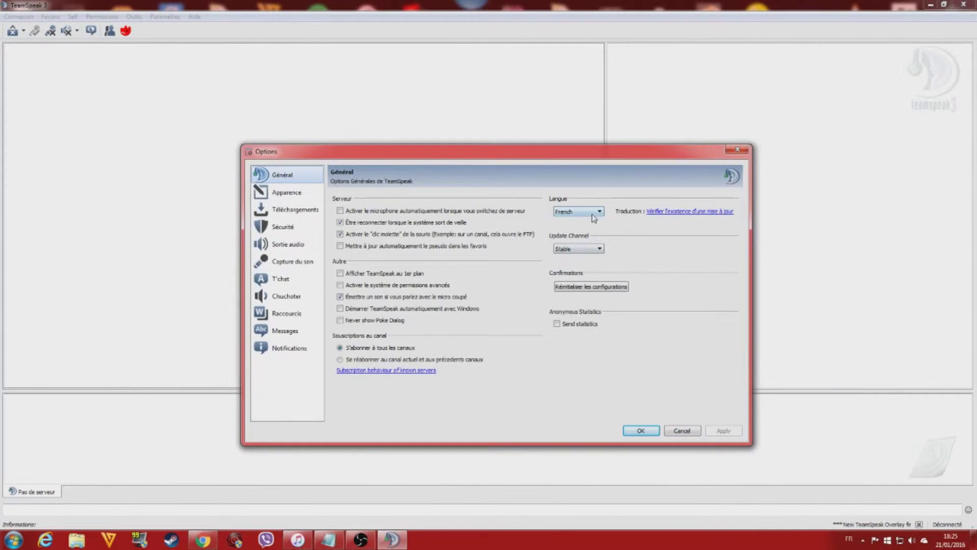
{"action": "left_click", "coordinate": [737, 152]}
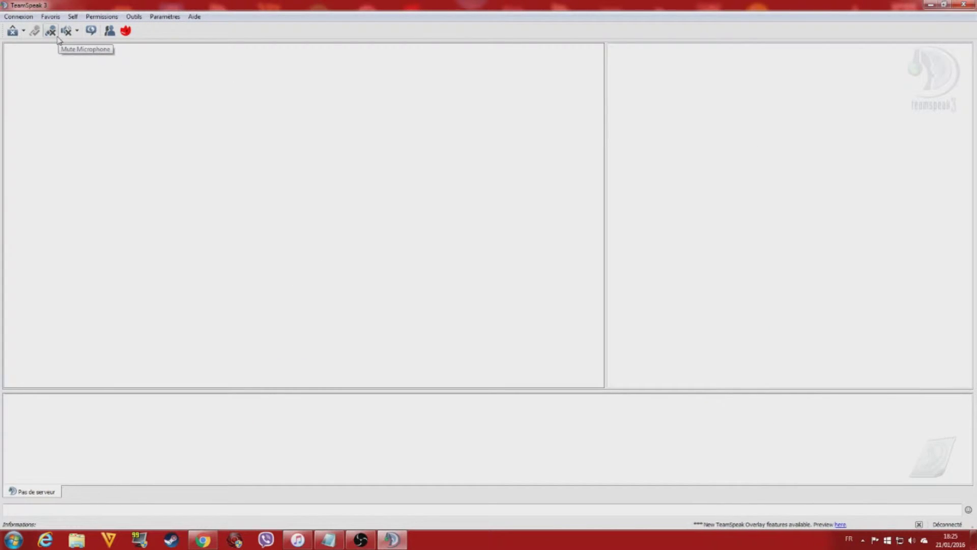
Connect to the server at 149.202.129.60:51854 without a password and dismiss its welcome message
{"action": "left_click", "coordinate": [11, 16]}
{"action": "left_click", "coordinate": [30, 28]}
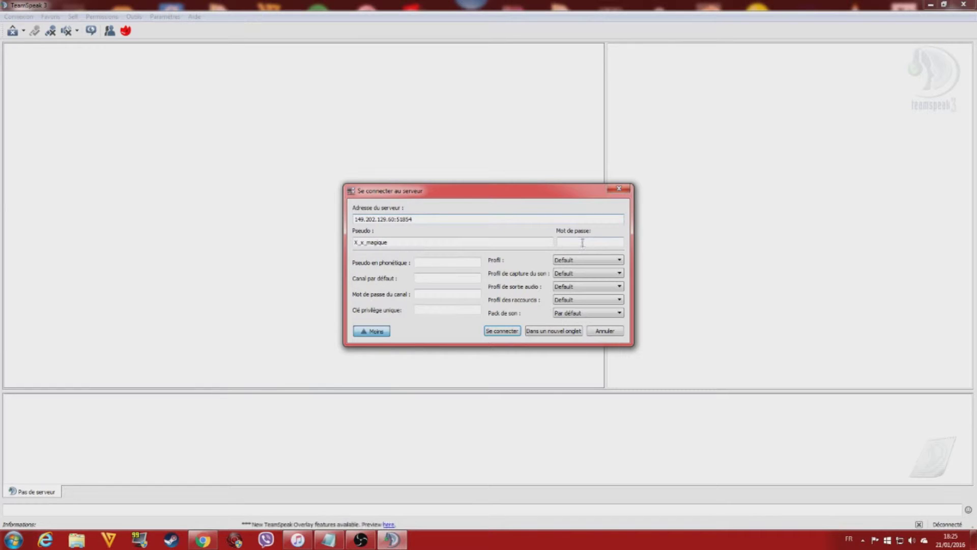
{"action": "left_click", "coordinate": [502, 331]}
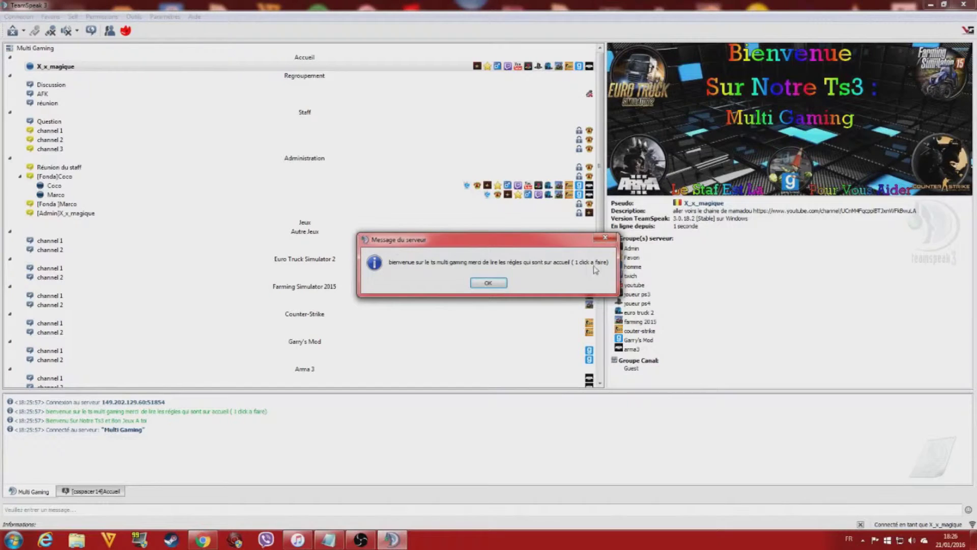
{"action": "left_click", "coordinate": [495, 288]}
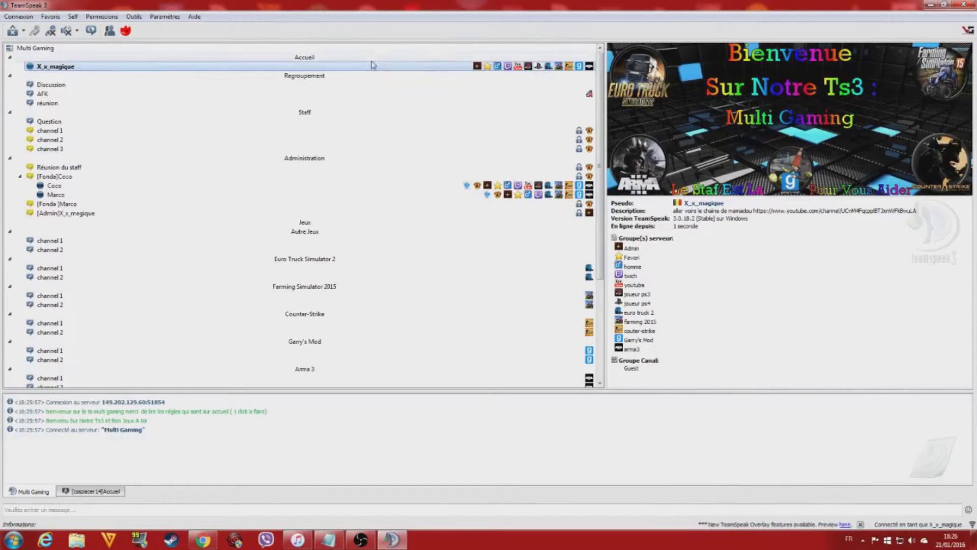
Read the server rules in the description of the Accueil channel
{"action": "left_click", "coordinate": [320, 60]}
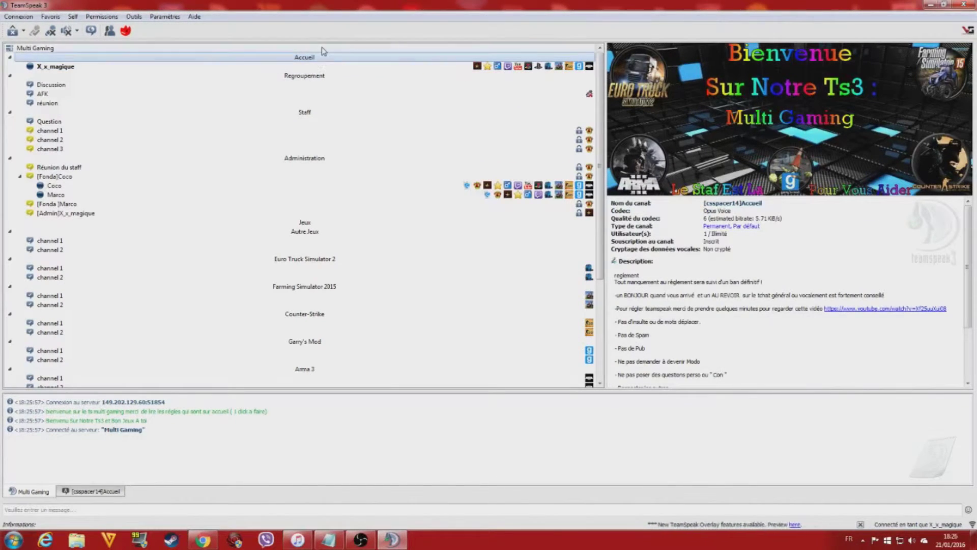
{"action": "scroll", "coordinate": [692, 296], "scroll_direction": "down", "scroll_amount": 2}
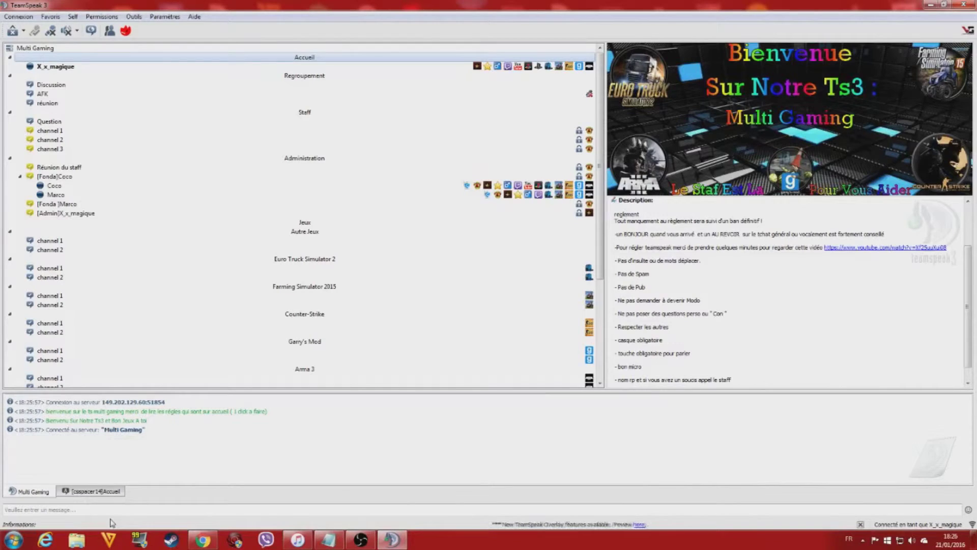
{"action": "scroll", "coordinate": [672, 340], "scroll_direction": "down", "scroll_amount": 1}
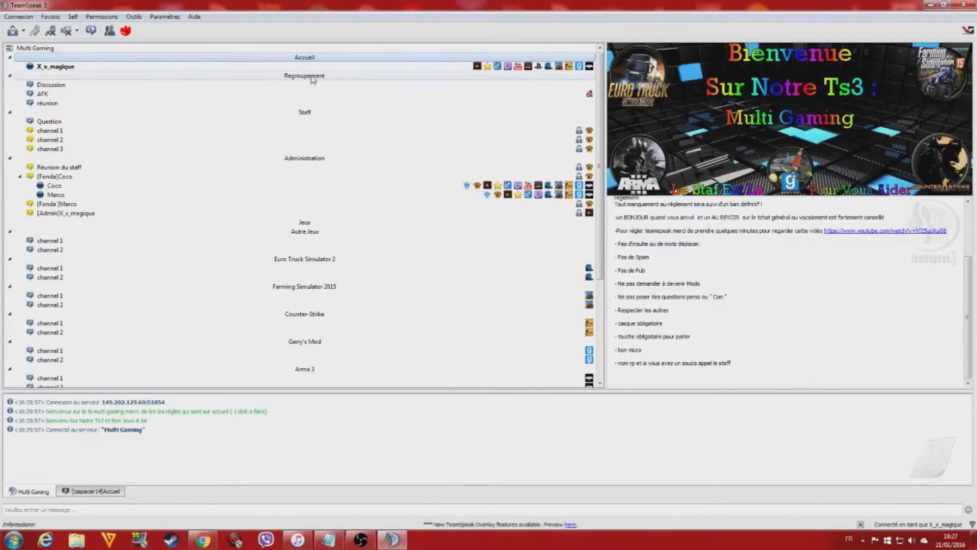
View the server groups assigned to your own user in the Accueil channel, leaving them as they are
{"action": "left_click", "coordinate": [343, 67]}
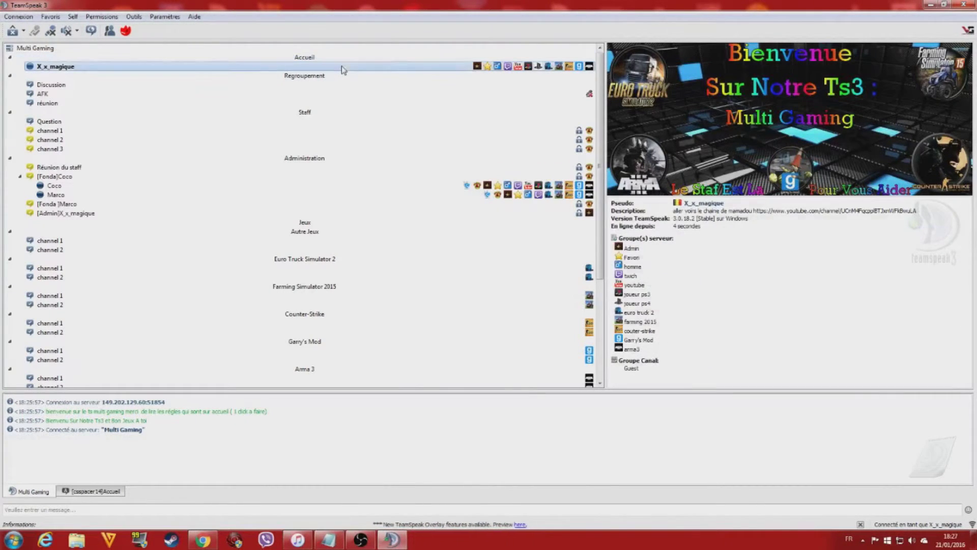
{"action": "right_click", "coordinate": [342, 67]}
{"action": "mouse_move", "coordinate": [394, 148]}
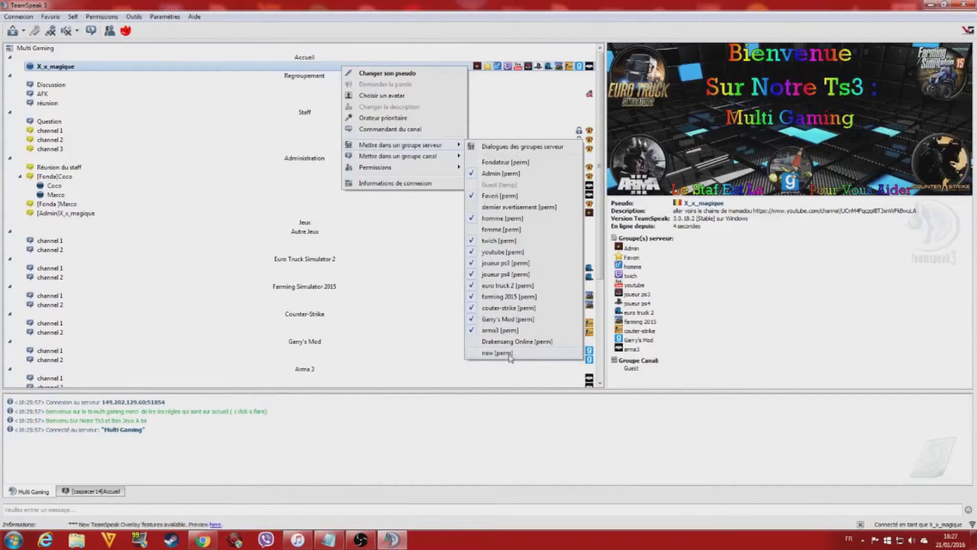
{"action": "left_click", "coordinate": [748, 313]}
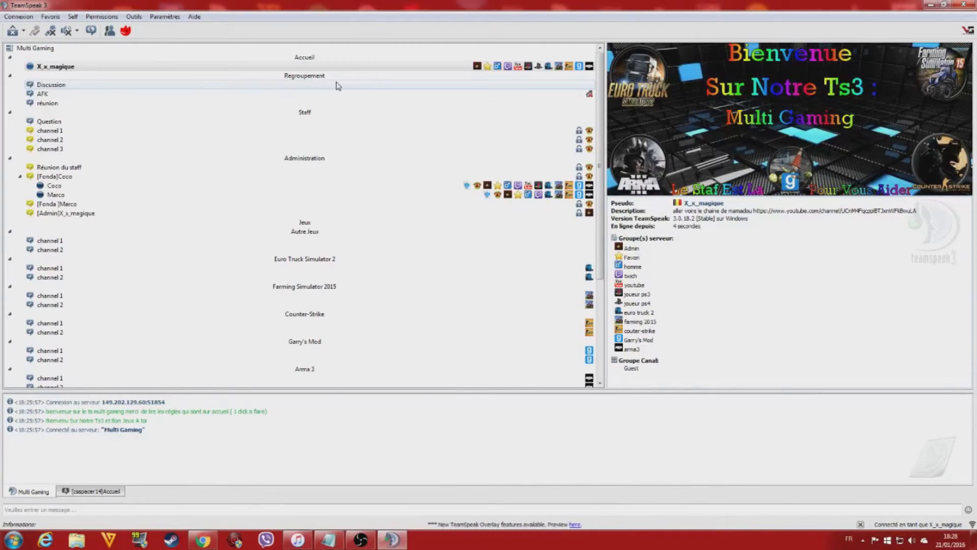
Join the AFK channel under Regroupement, then mute the microphone and unmute it again
{"action": "double_click", "coordinate": [271, 94]}
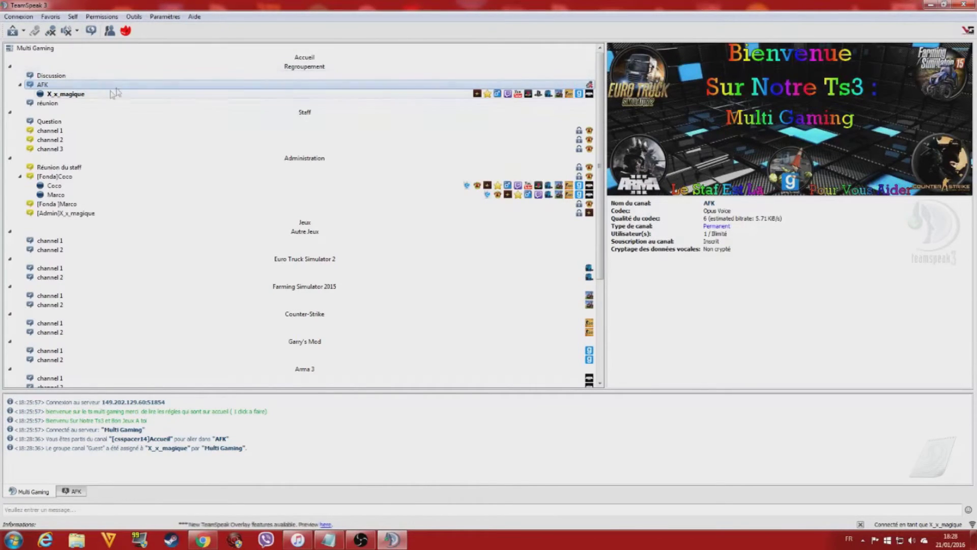
{"action": "left_click", "coordinate": [51, 31]}
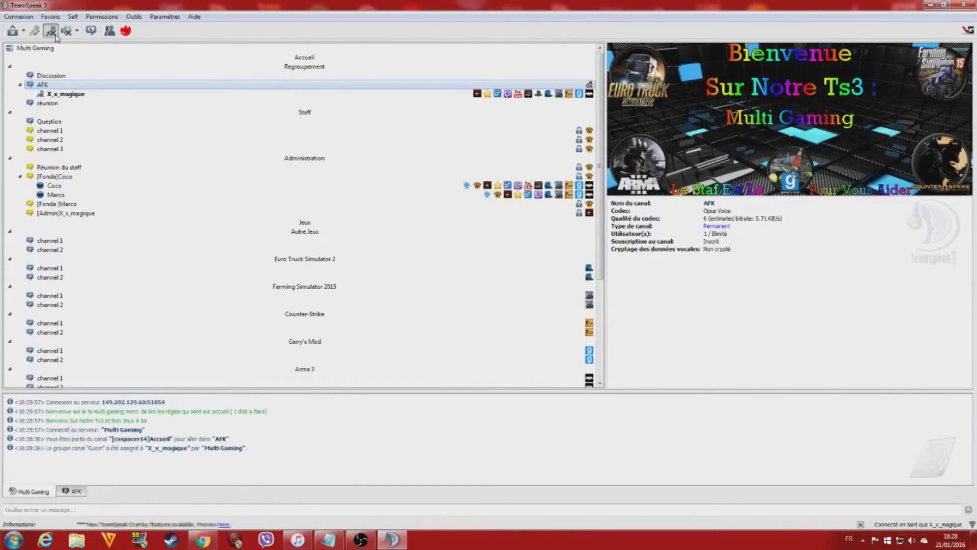
{"action": "left_click", "coordinate": [55, 35]}
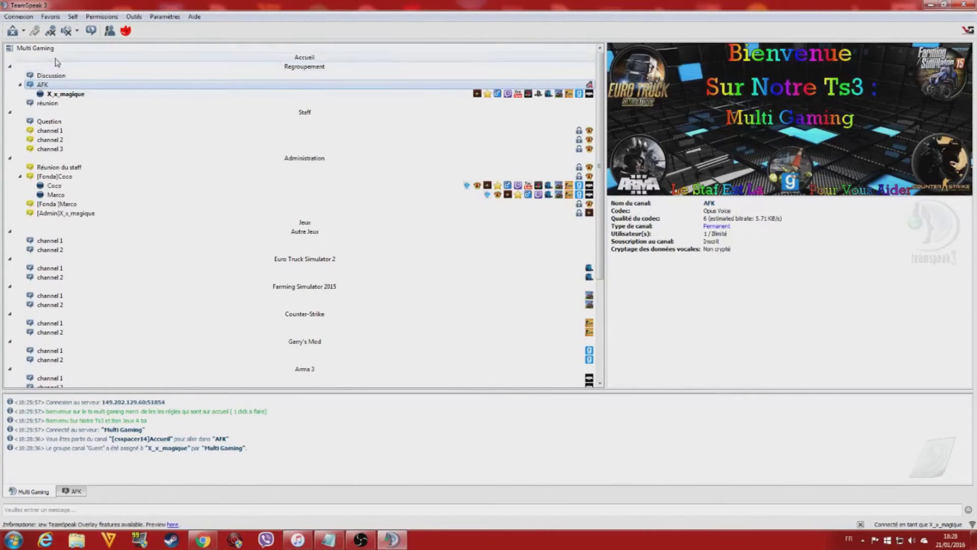
Move to the Discussion channel under Regroupement and from there to the Question channel under Staff
{"action": "double_click", "coordinate": [78, 77]}
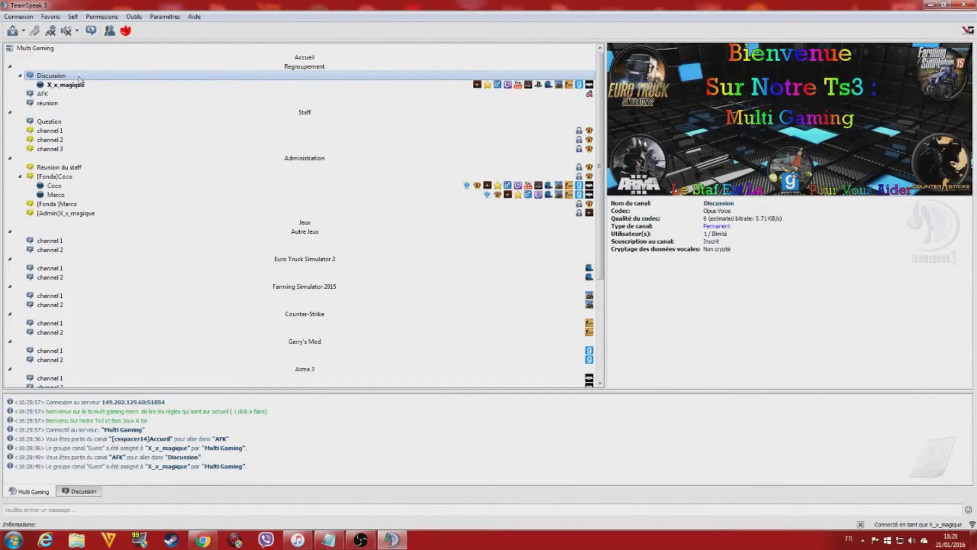
{"action": "left_click", "coordinate": [88, 104]}
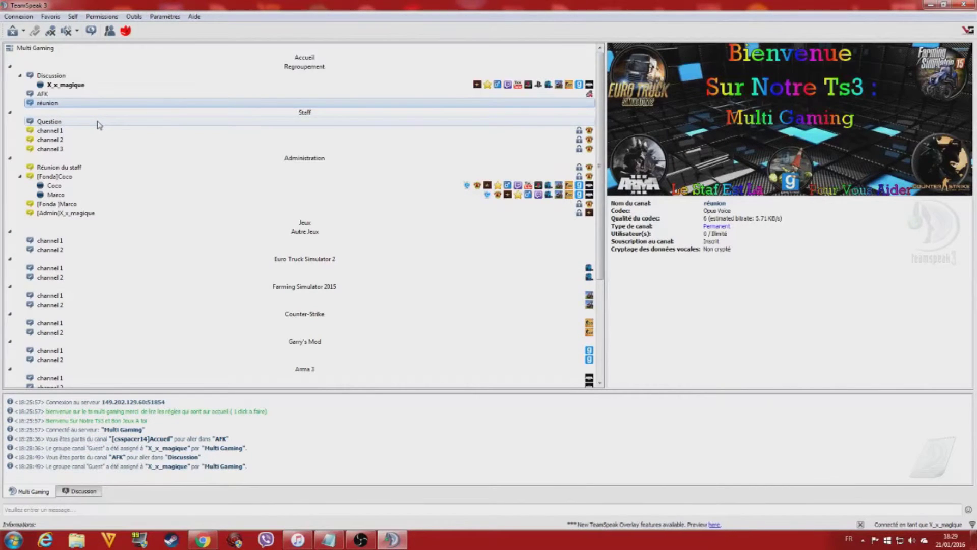
{"action": "double_click", "coordinate": [99, 122]}
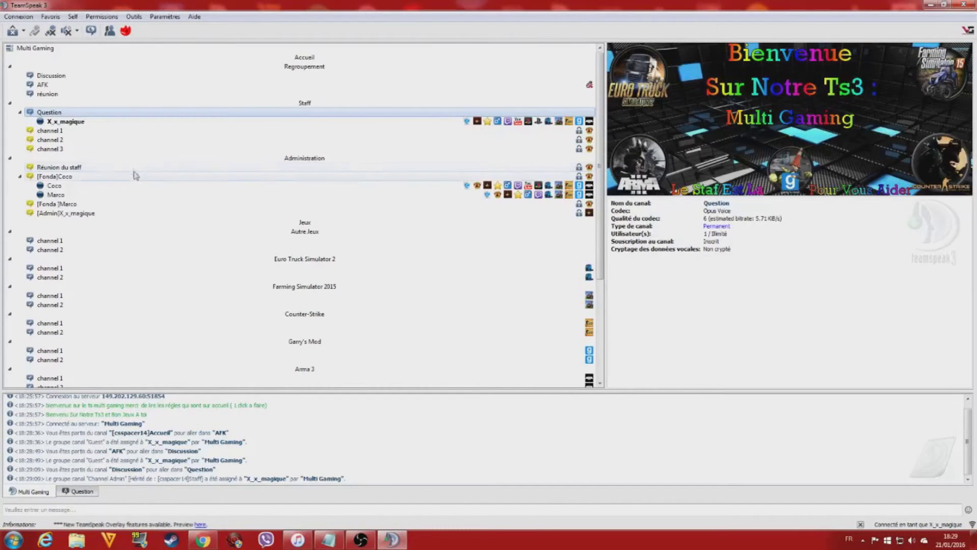
Look through the channel list and join channel 1 under Euro Truck Simulator 2
{"action": "scroll", "coordinate": [126, 184], "scroll_direction": "down", "scroll_amount": 1}
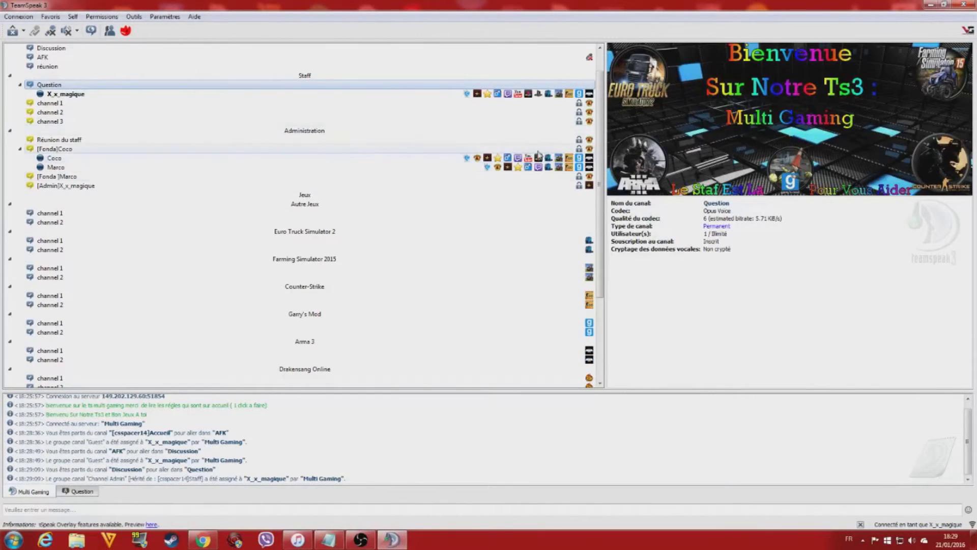
{"action": "scroll", "coordinate": [558, 147], "scroll_direction": "up", "scroll_amount": 1}
{"action": "scroll", "coordinate": [558, 147], "scroll_direction": "down", "scroll_amount": 4}
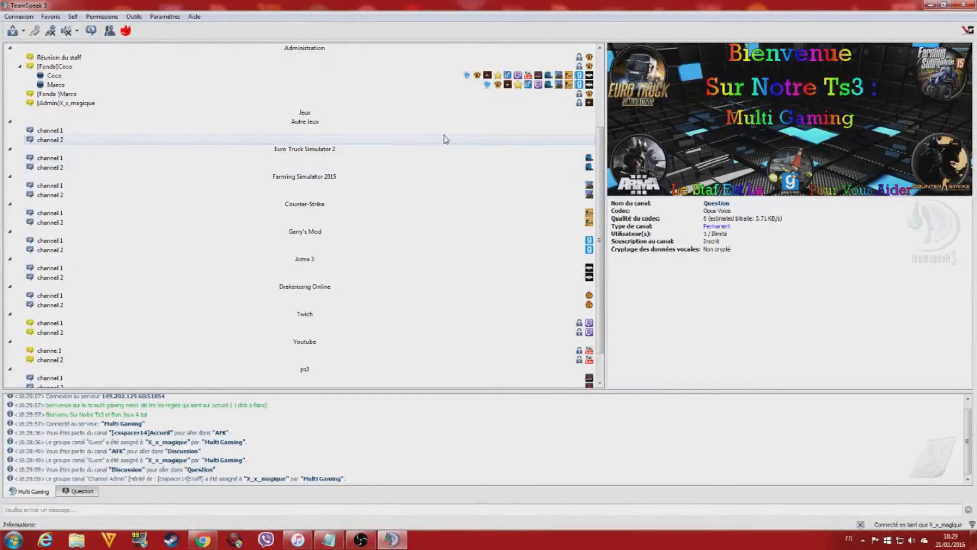
{"action": "scroll", "coordinate": [464, 132], "scroll_direction": "down", "scroll_amount": 1}
{"action": "scroll", "coordinate": [464, 132], "scroll_direction": "up", "scroll_amount": 1}
{"action": "scroll", "coordinate": [464, 132], "scroll_direction": "down", "scroll_amount": 1}
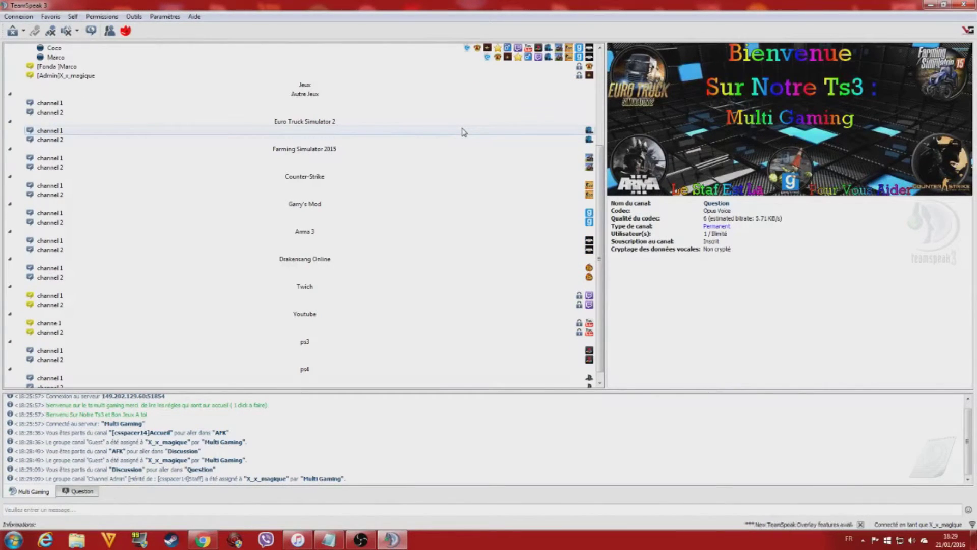
{"action": "double_click", "coordinate": [463, 132]}
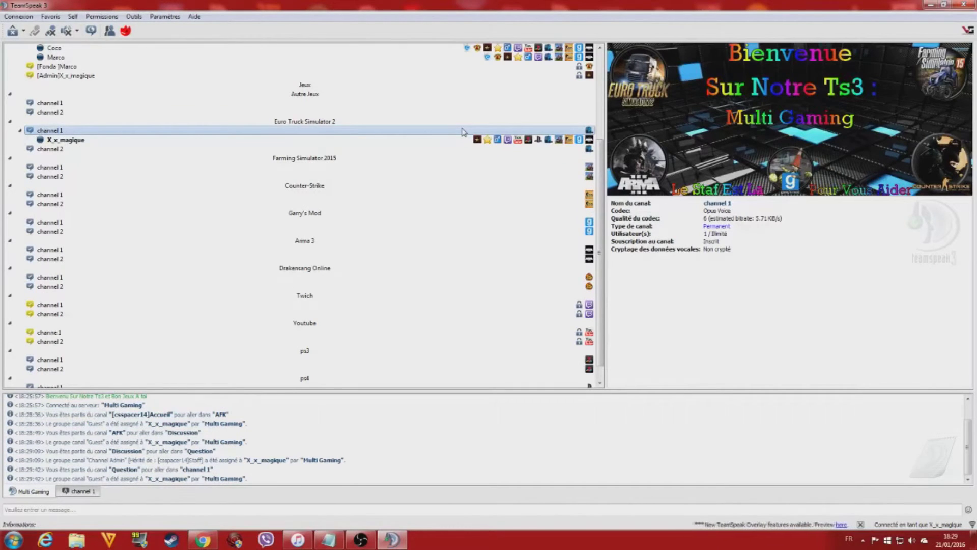
Check the description of channel 1 under Twich and look over the whole channel list
{"action": "scroll", "coordinate": [457, 146], "scroll_direction": "down", "scroll_amount": 1}
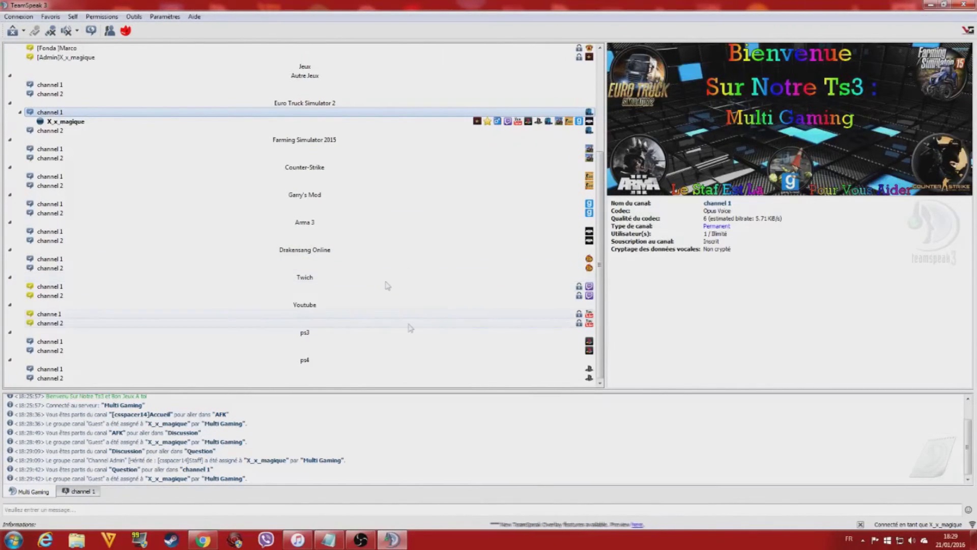
{"action": "left_click", "coordinate": [449, 288]}
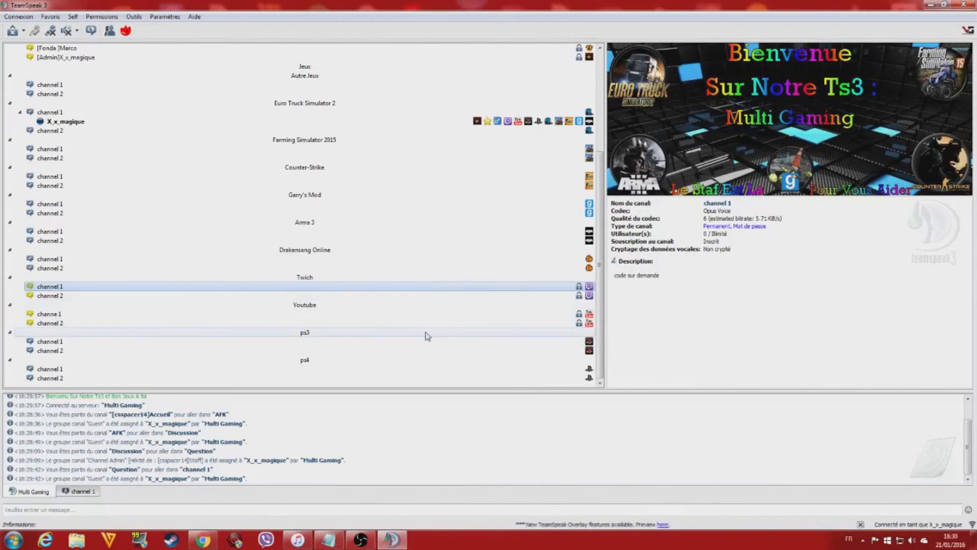
{"action": "scroll", "coordinate": [421, 360], "scroll_direction": "up", "scroll_amount": 5}
{"action": "scroll", "coordinate": [420, 360], "scroll_direction": "up", "scroll_amount": 1}
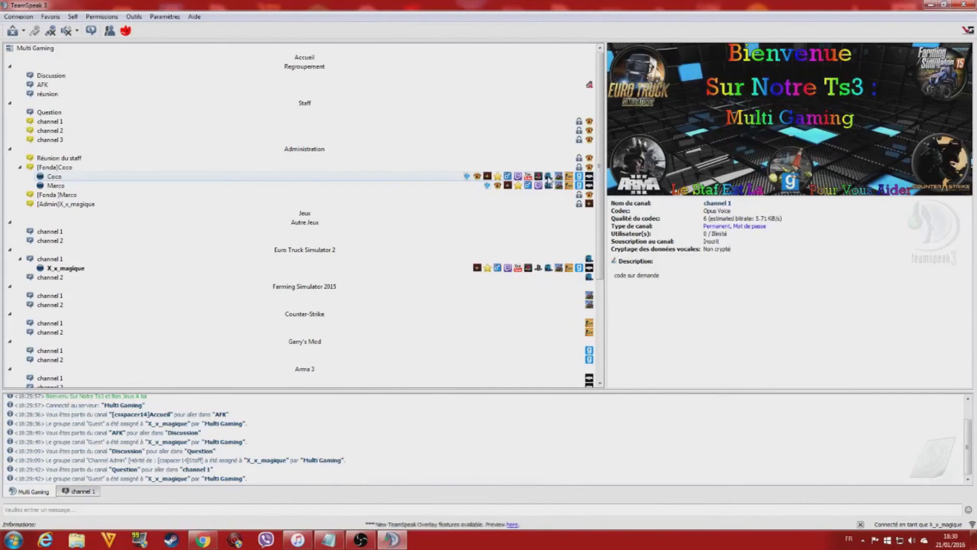
{"action": "scroll", "coordinate": [550, 180], "scroll_direction": "down", "scroll_amount": 5}
{"action": "scroll", "coordinate": [549, 179], "scroll_direction": "up", "scroll_amount": 5}
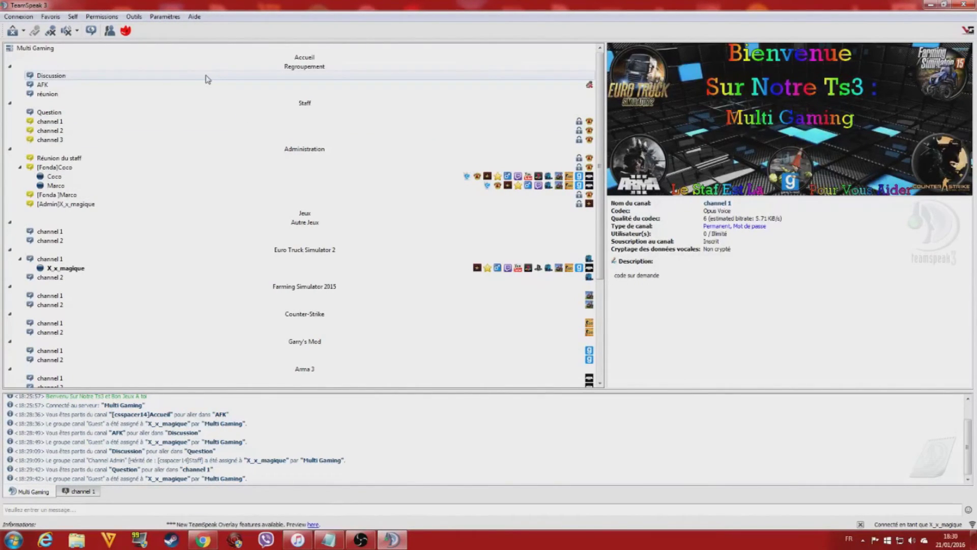
Set the push-to-talk key to INS and the capture device to Microphone (Realtek High Definition Audio) in the sound capture options
{"action": "left_click", "coordinate": [174, 17]}
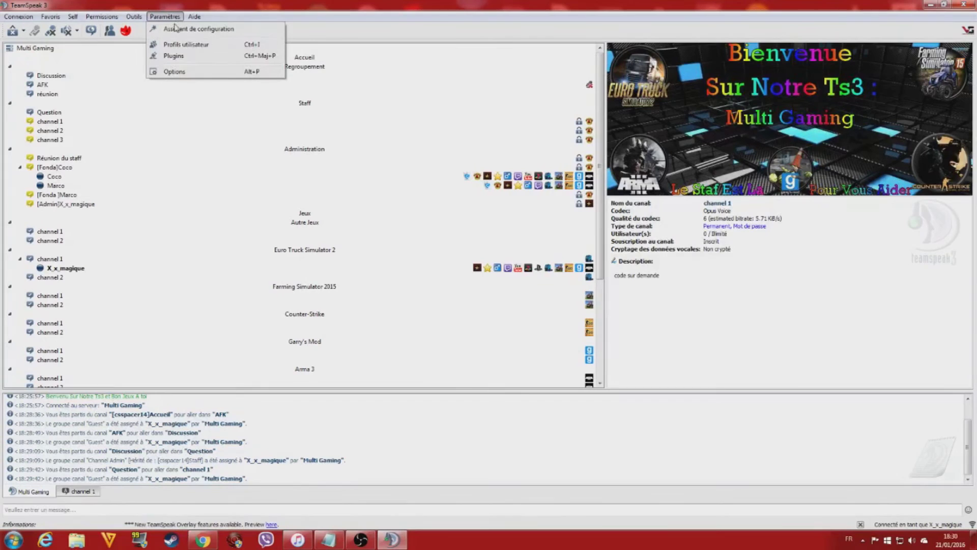
{"action": "left_click", "coordinate": [185, 72]}
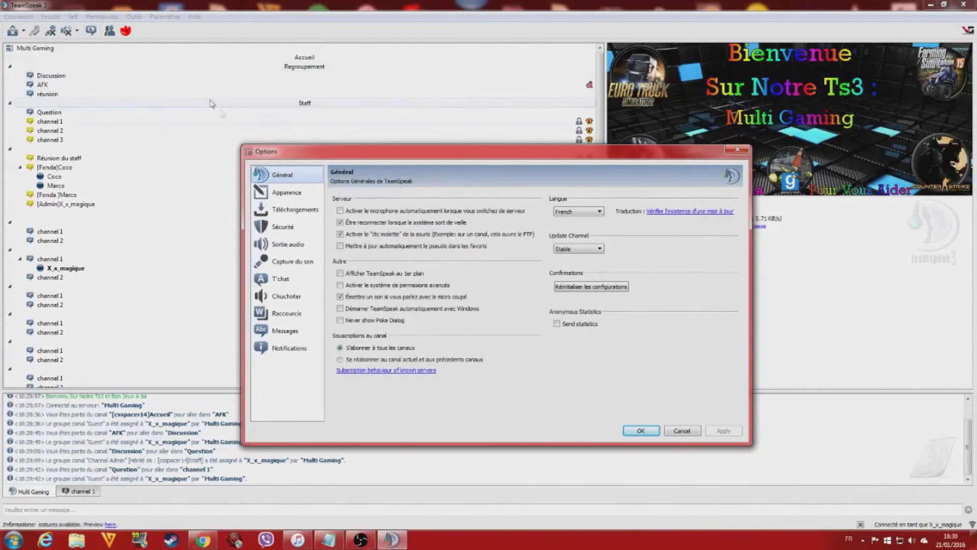
{"action": "left_click", "coordinate": [306, 261]}
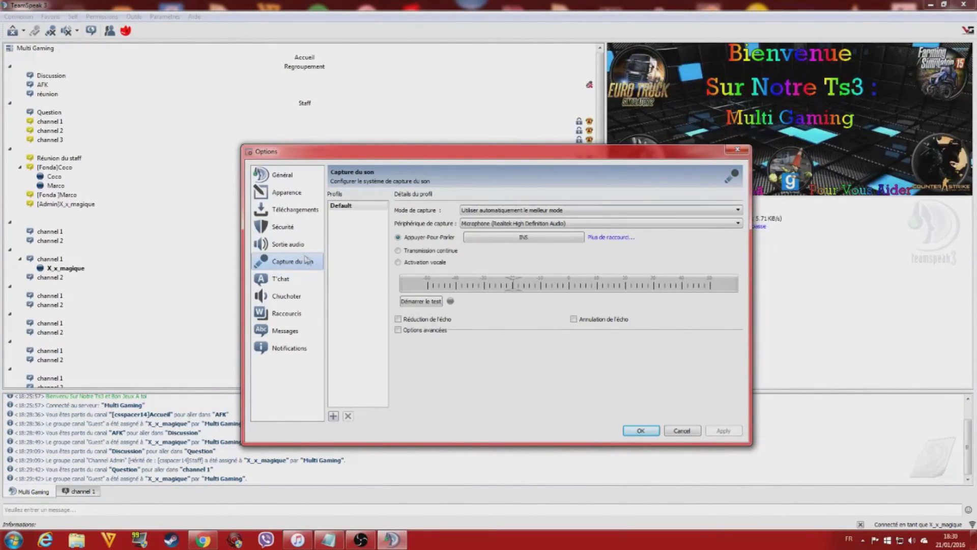
{"action": "left_click", "coordinate": [493, 238]}
{"action": "key", "text": "Insert"}
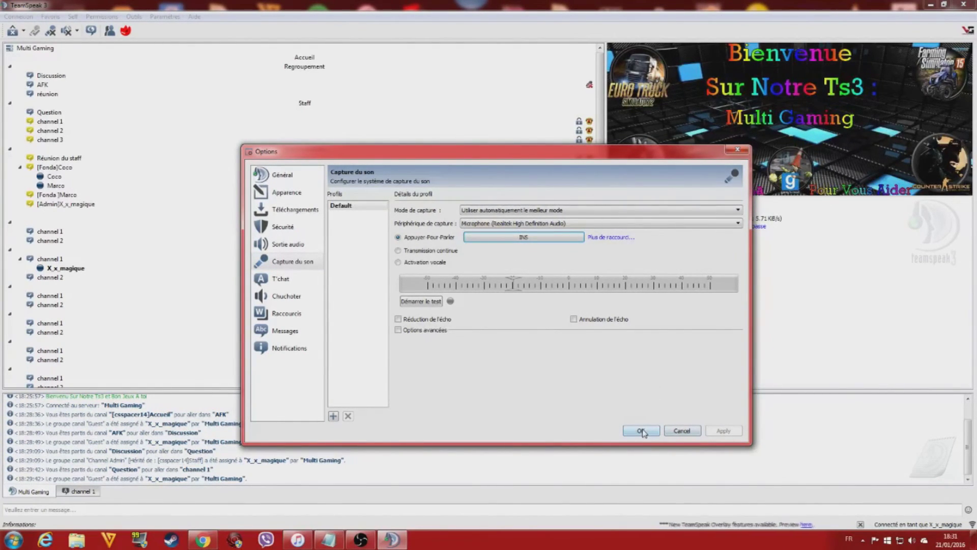
{"action": "left_click", "coordinate": [554, 224]}
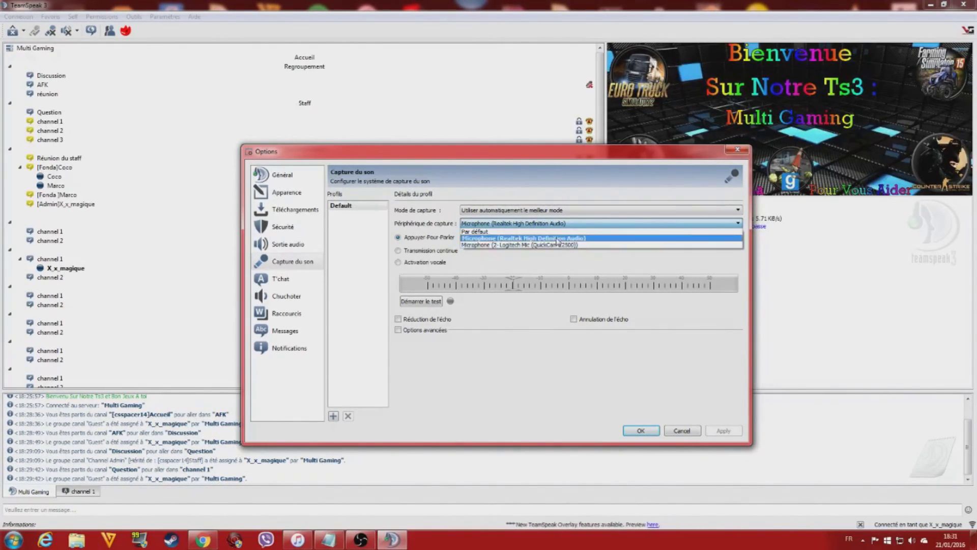
{"action": "left_click", "coordinate": [583, 240]}
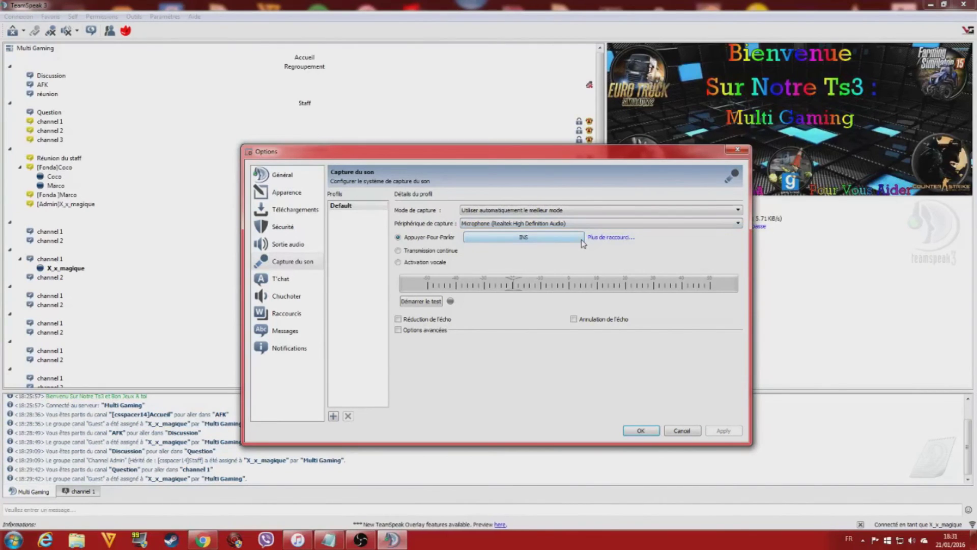
{"action": "left_click", "coordinate": [639, 431]}
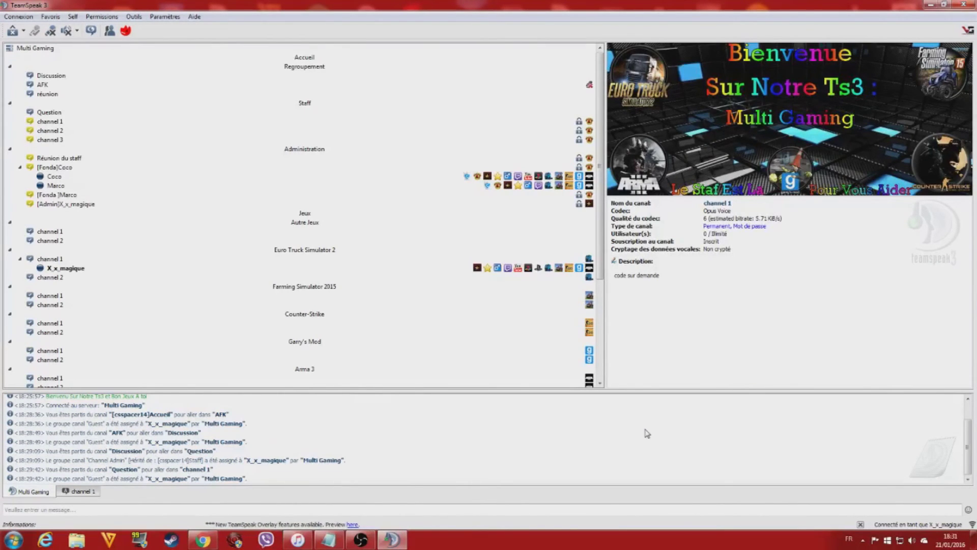
{"action": "scroll", "coordinate": [416, 225], "scroll_direction": "down", "scroll_amount": 5}
{"action": "scroll", "coordinate": [402, 218], "scroll_direction": "up", "scroll_amount": 5}
{"action": "left_click", "coordinate": [20, 17]}
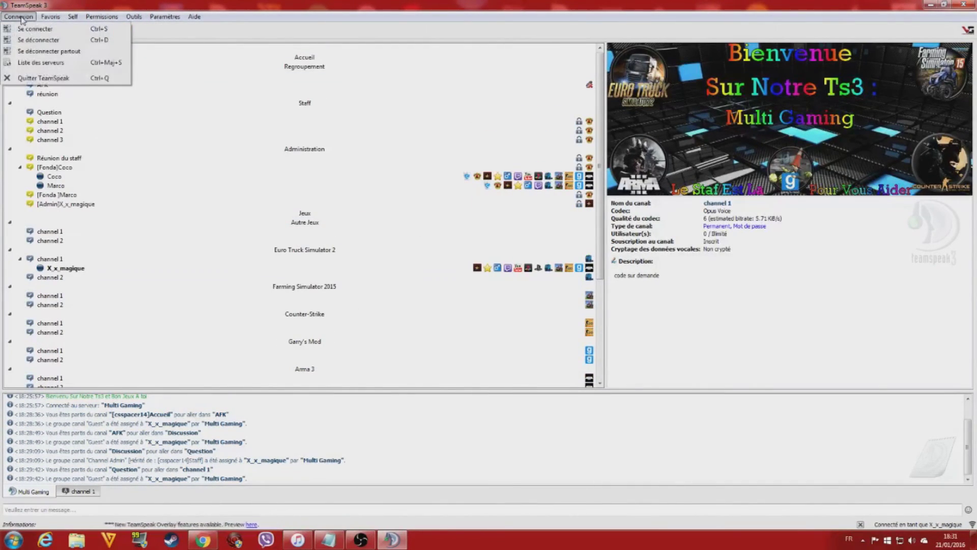
{"action": "mouse_move", "coordinate": [73, 17]}
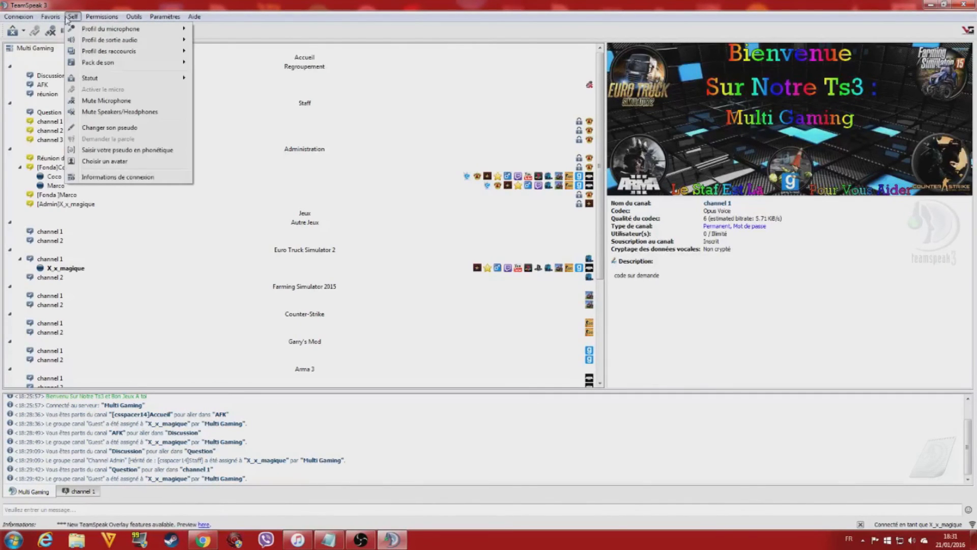
{"action": "mouse_move", "coordinate": [165, 17]}
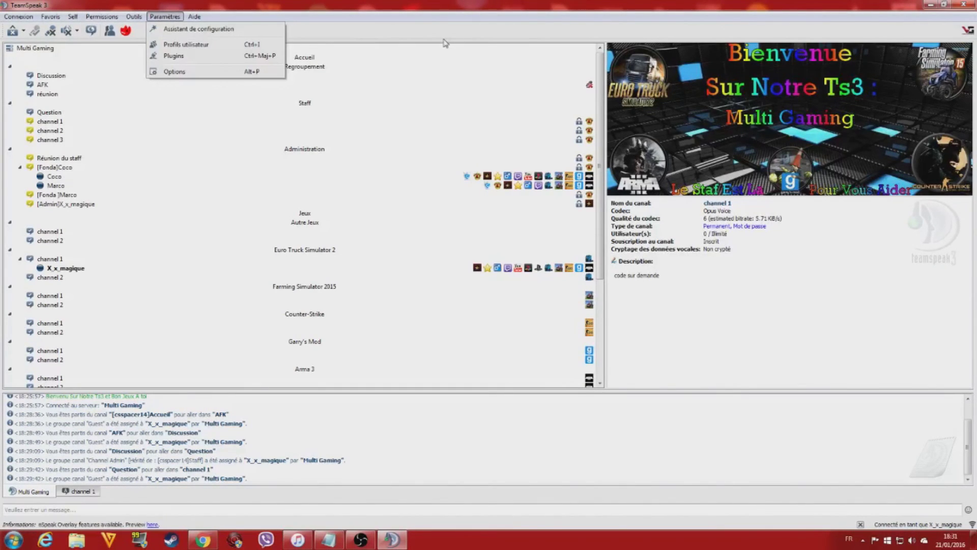
{"action": "left_click", "coordinate": [424, 36]}
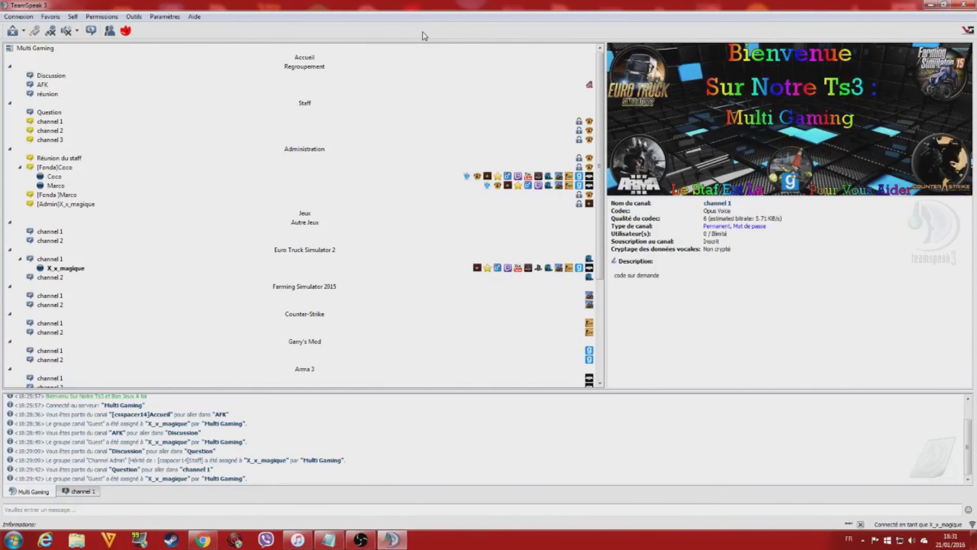
{"action": "scroll", "coordinate": [475, 213], "scroll_direction": "down", "scroll_amount": 5}
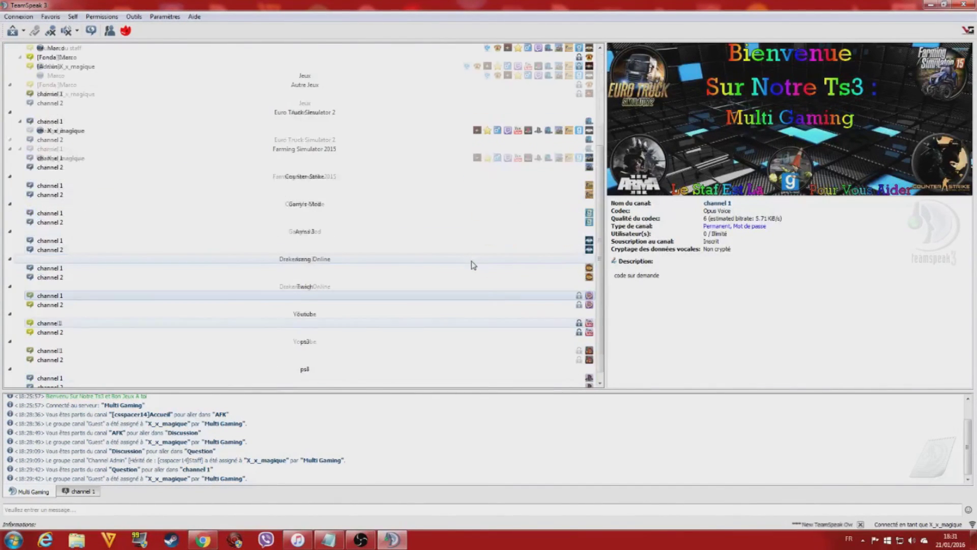
{"action": "scroll", "coordinate": [482, 265], "scroll_direction": "up", "scroll_amount": 5}
{"action": "scroll", "coordinate": [483, 264], "scroll_direction": "down", "scroll_amount": 5}
{"action": "scroll", "coordinate": [485, 265], "scroll_direction": "up", "scroll_amount": 5}
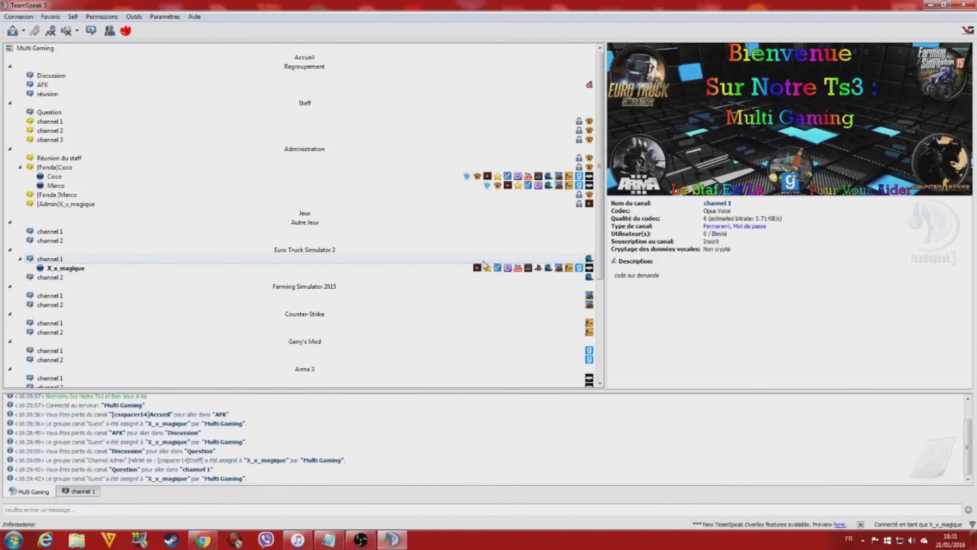